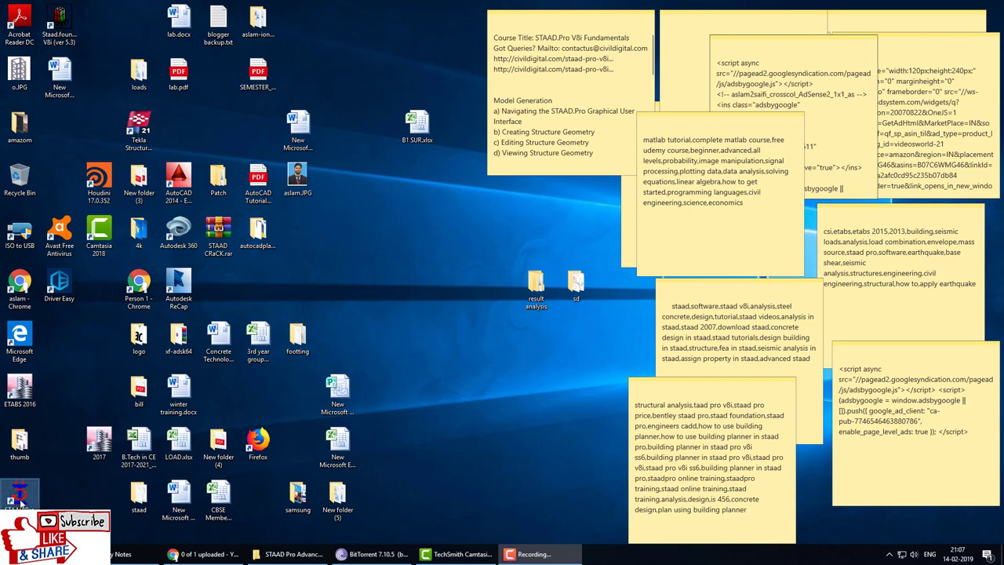
Launch STAAD.Pro V8i from the desktop and bring up its start page
key("F9")
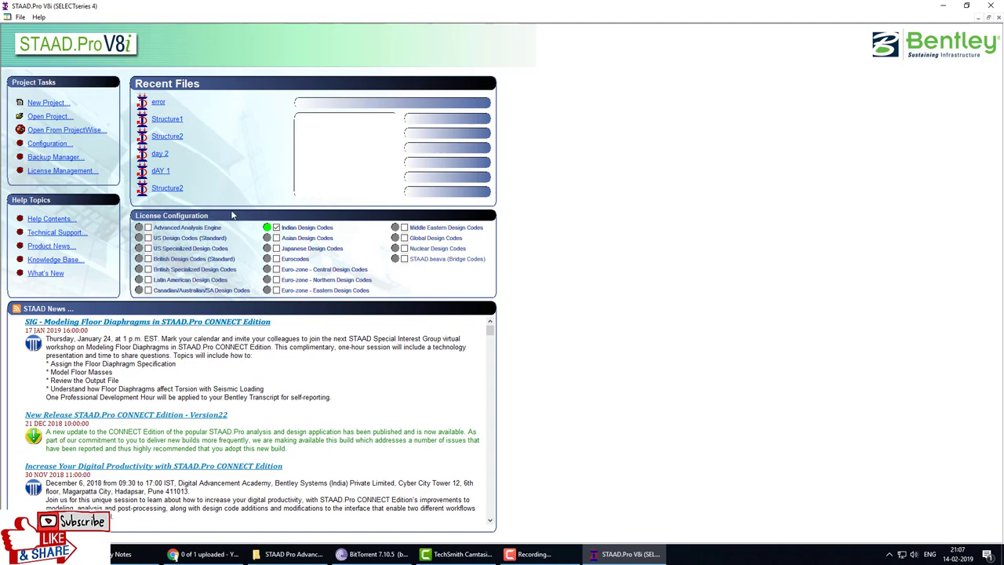
Create a new Space structure file named footing in metres and kilonewtons
left_click(57, 102)
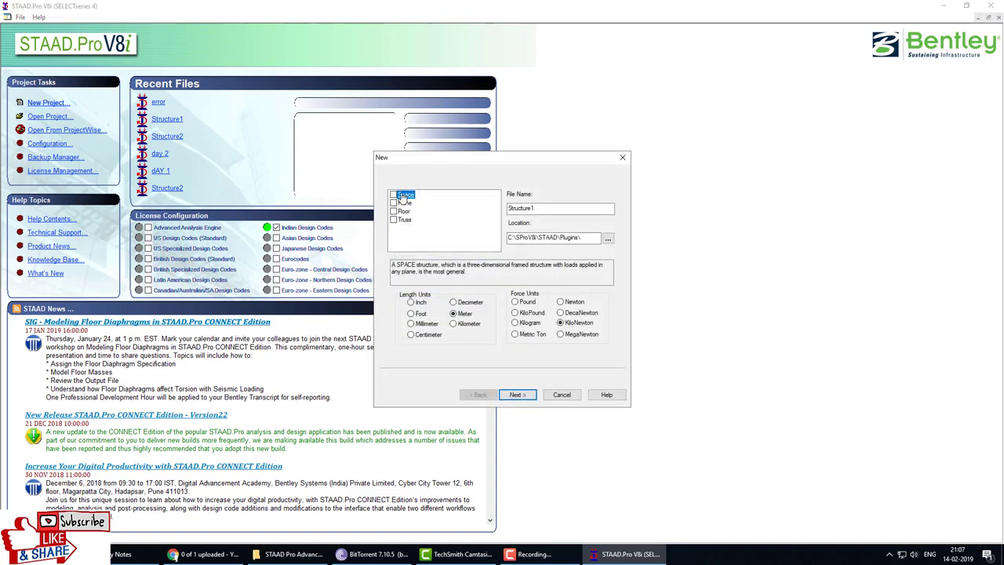
left_click(404, 195)
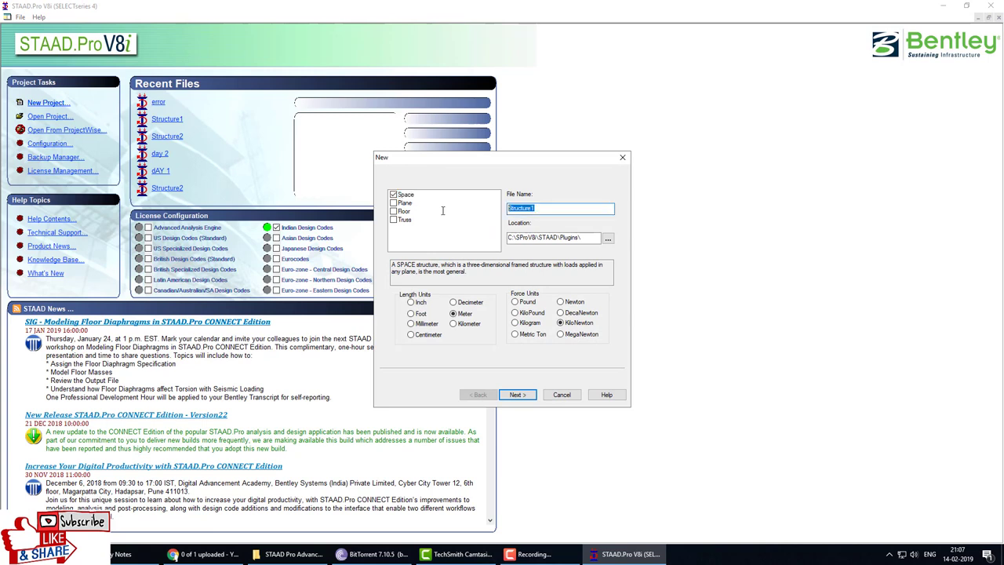
type("f")
type("g")
left_click(518, 394)
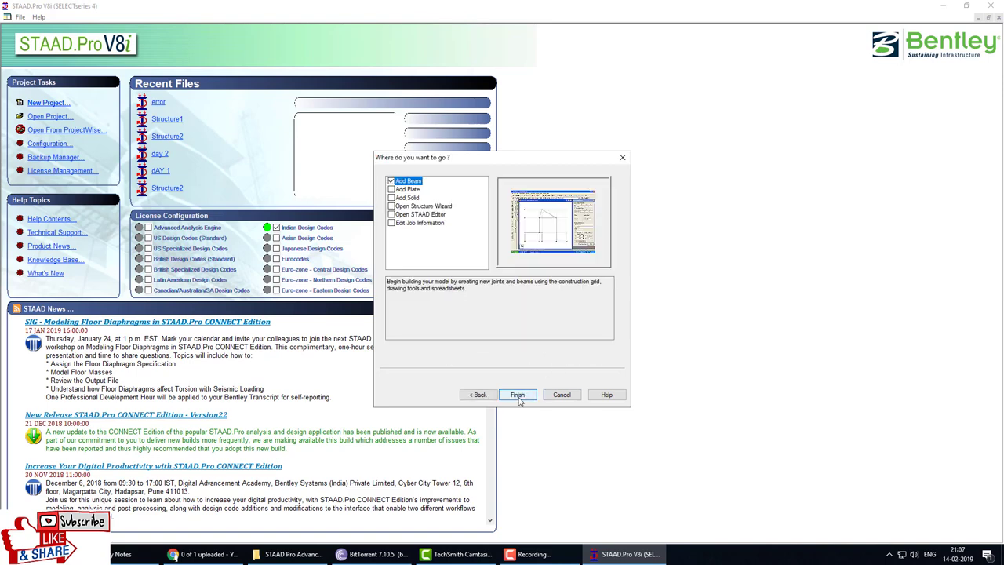
left_click(521, 395)
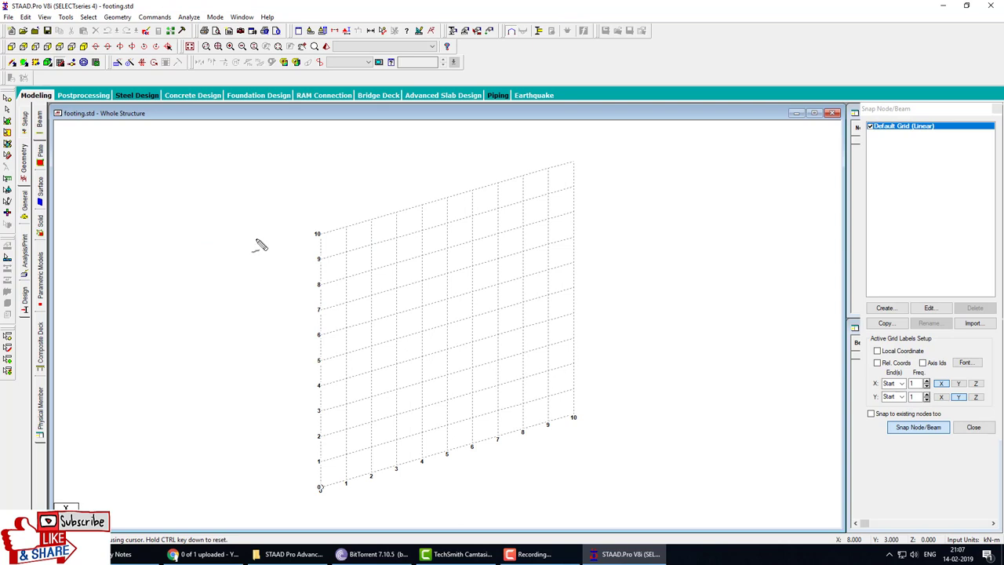
mouse_move(131, 213)
left_mouse_down()
mouse_move(290, 186)
mouse_move(396, 396)
mouse_move(241, 440)
mouse_move(161, 398)
mouse_move(130, 215)
left_mouse_up()
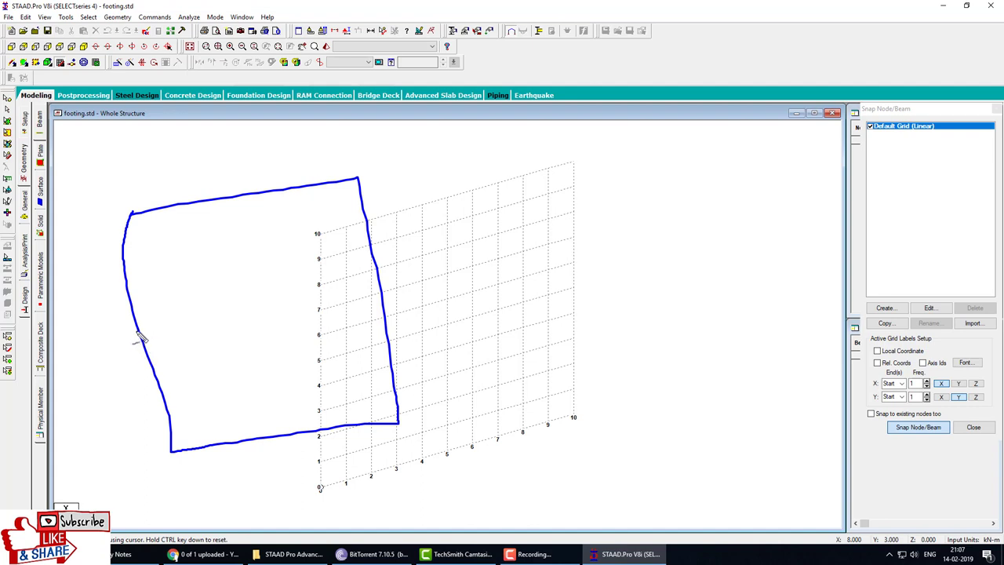
left_click_drag(137, 330, 376, 304)
left_click_drag(222, 200, 273, 436)
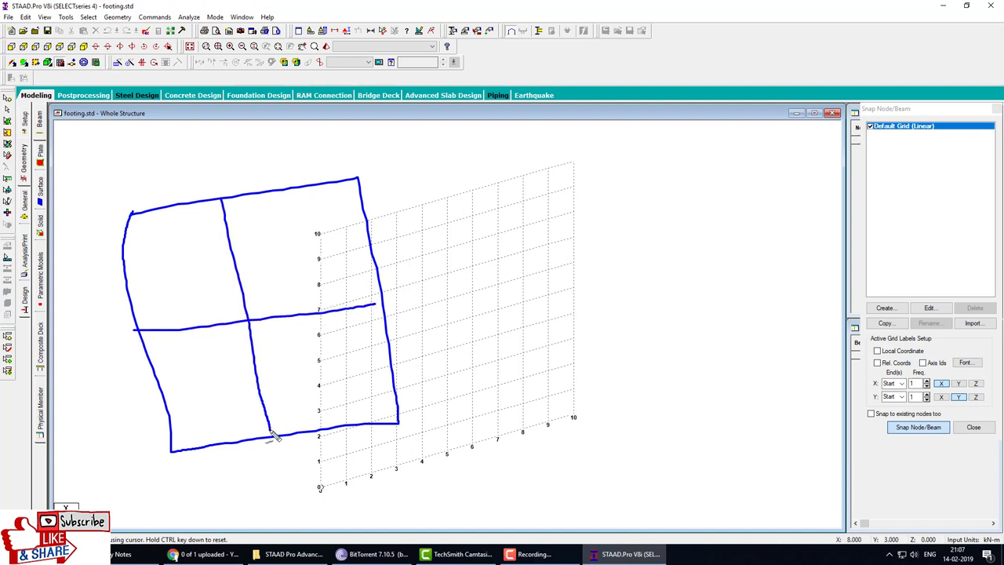
mouse_move(251, 171)
left_mouse_down()
mouse_move(273, 162)
mouse_move(249, 178)
left_mouse_up()
key("r")
left_click_drag(336, 179, 367, 180)
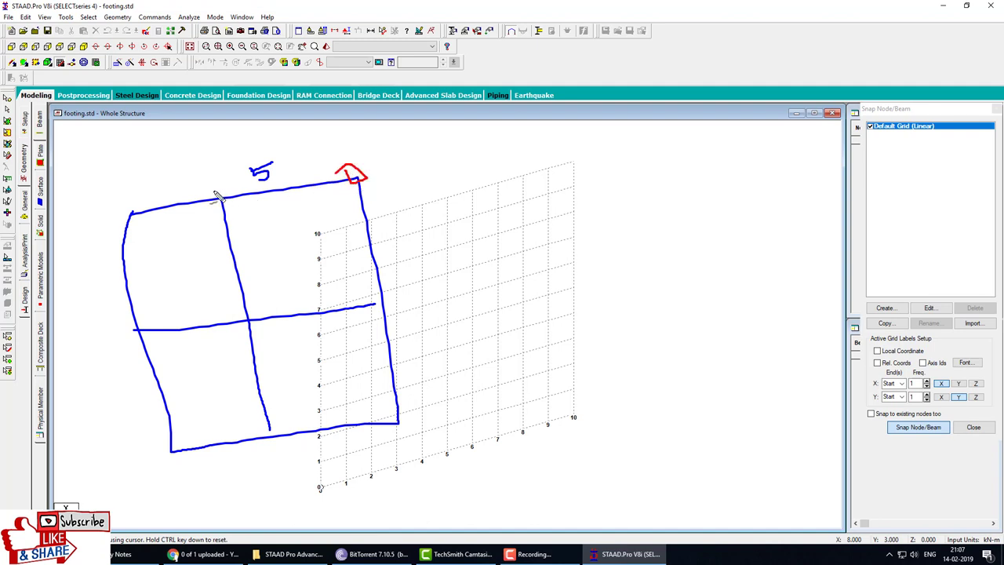
left_click_drag(216, 196, 226, 204)
mouse_move(112, 213)
left_mouse_down()
mouse_move(135, 219)
mouse_move(112, 210)
left_mouse_up()
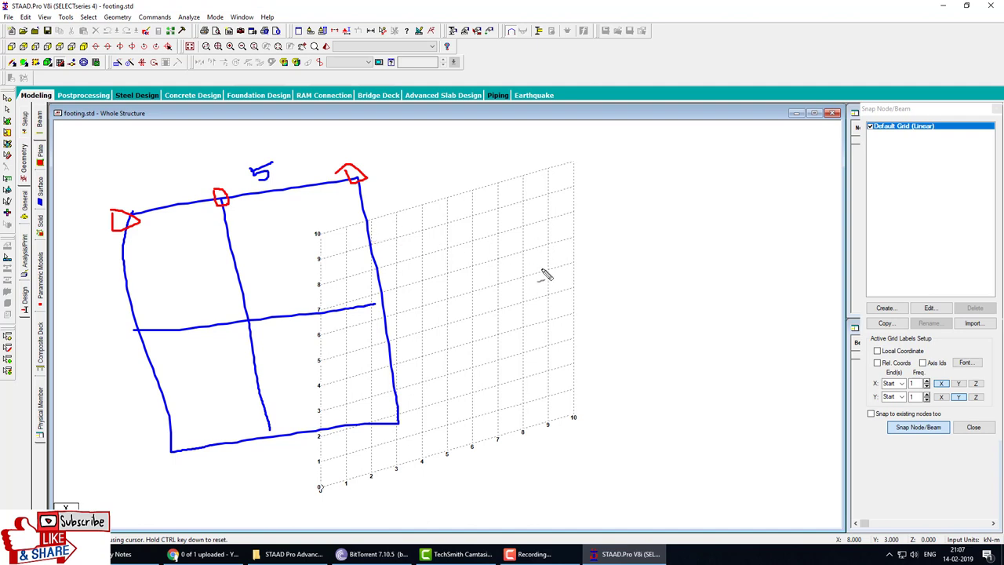
key("Escape")
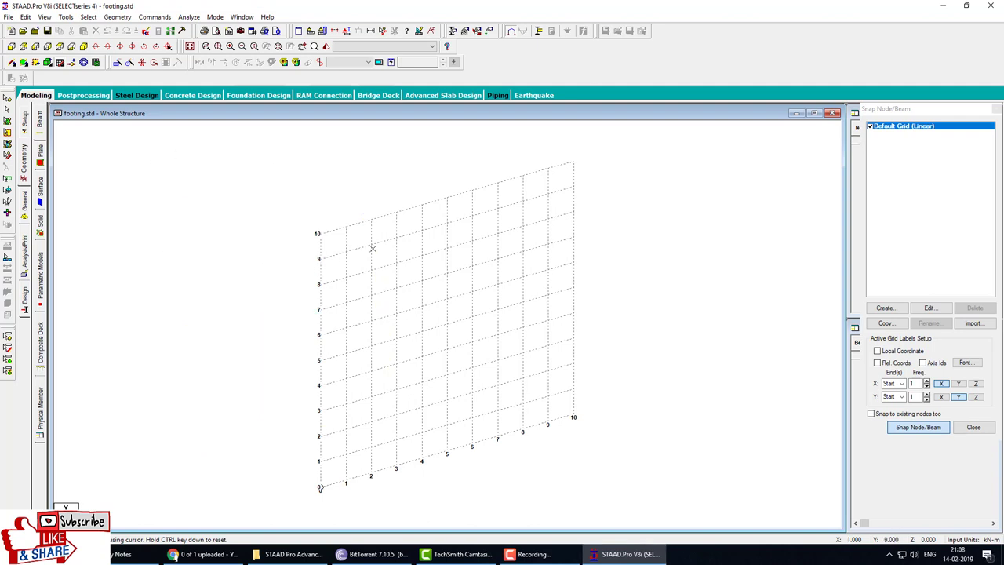
Place a node at the origin and repeat it twice along X at 5 m, linked
left_click(320, 487)
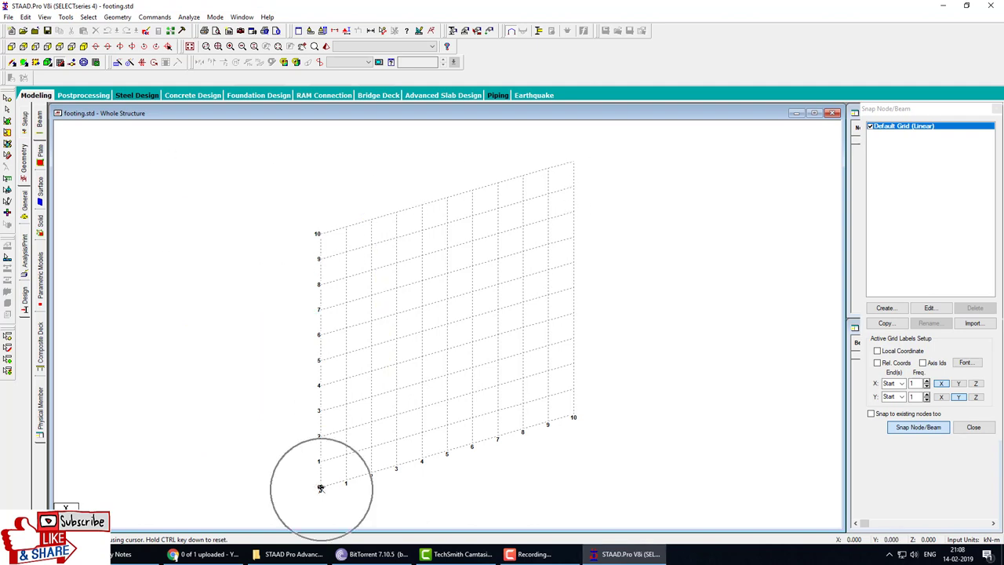
left_click(573, 287)
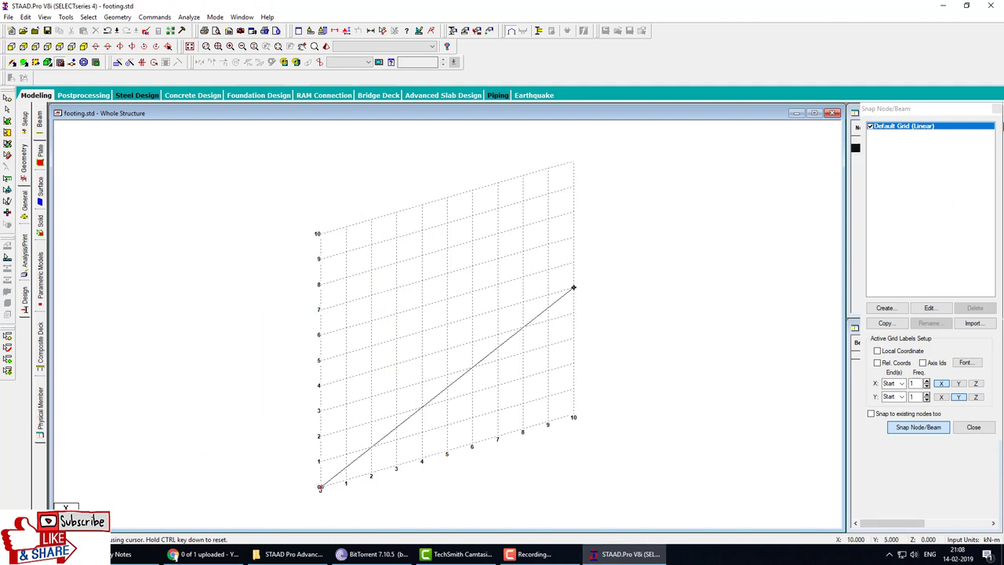
left_click(996, 108)
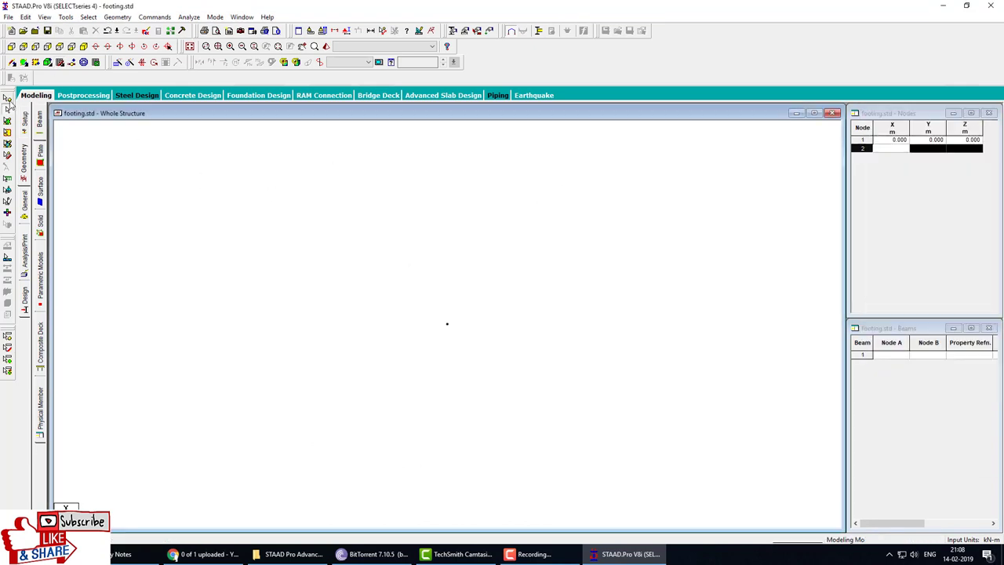
left_click_drag(388, 281, 526, 414)
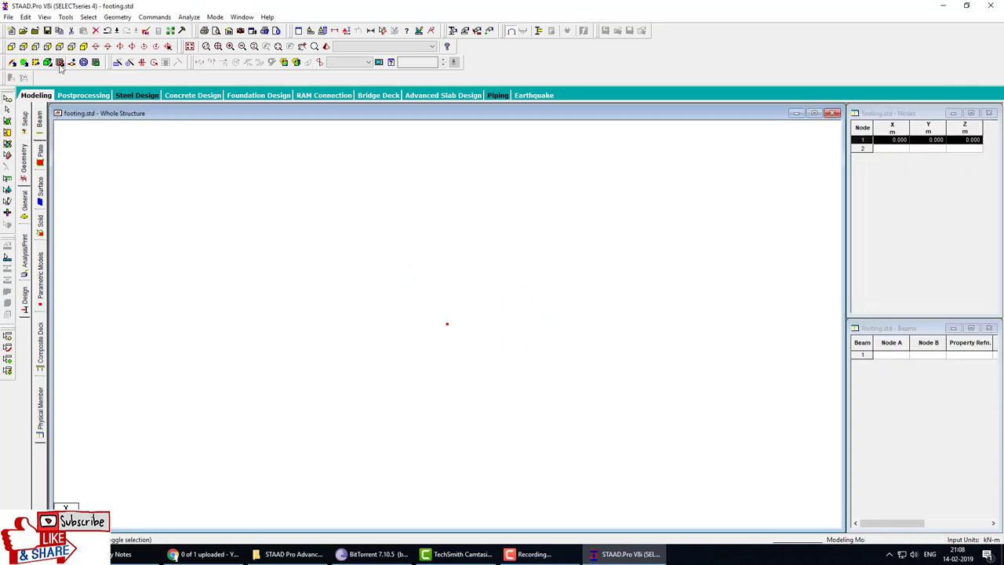
left_click(118, 62)
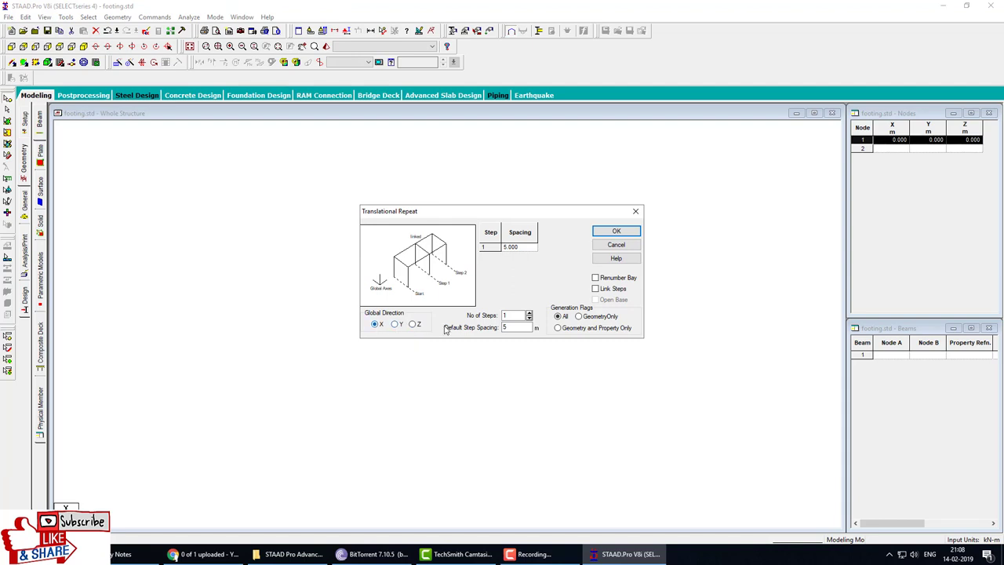
double_click(508, 315)
type("2")
left_click(596, 289)
left_click(616, 230)
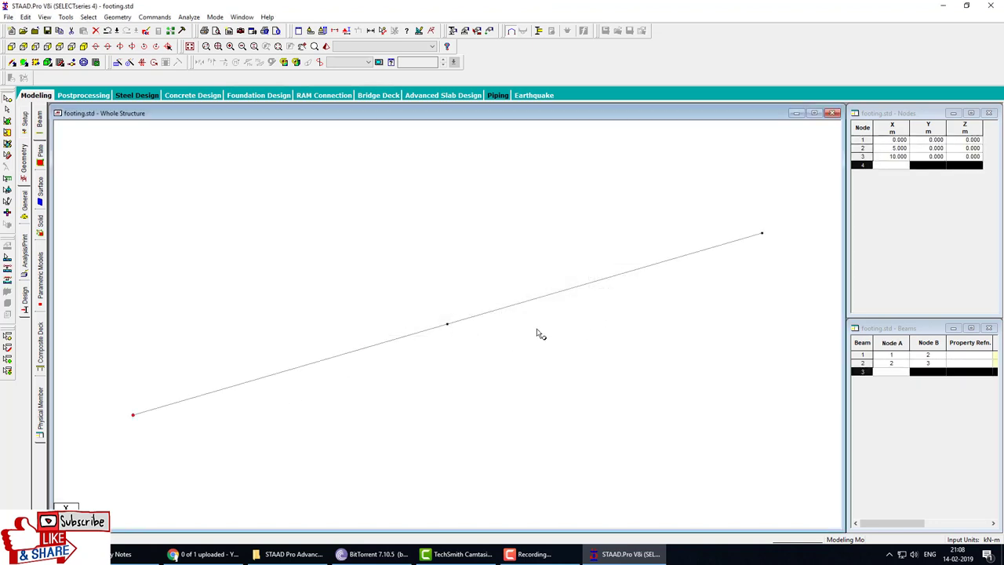
Repeat the X beams twice along Z at 5 m to form the 10 m grid
key("ctrl+a")
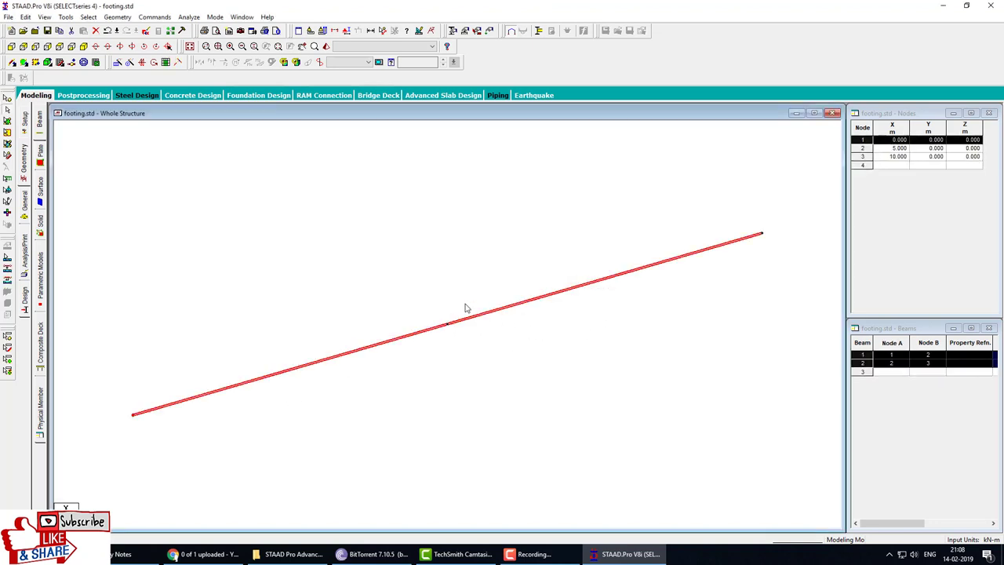
left_click(117, 62)
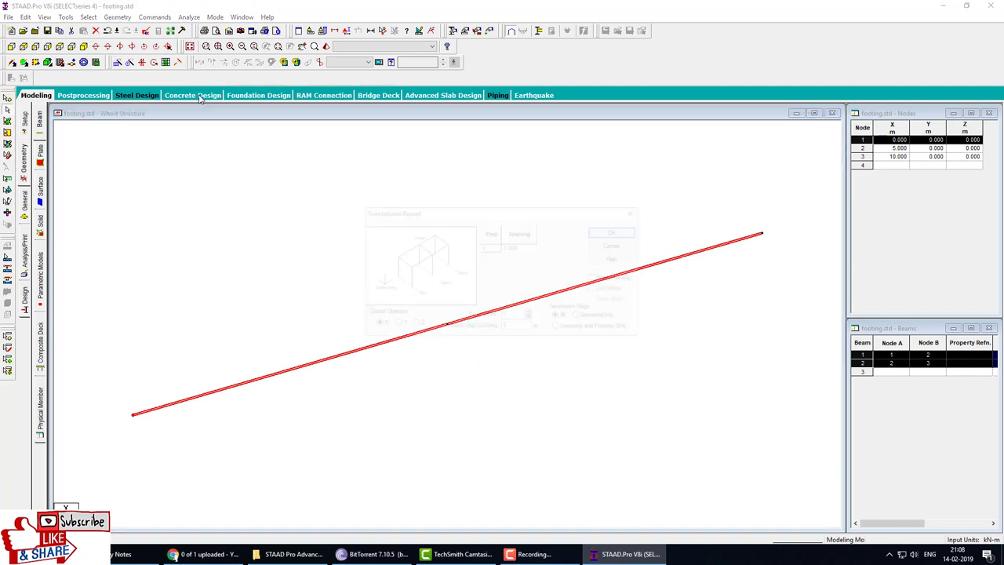
left_click(412, 324)
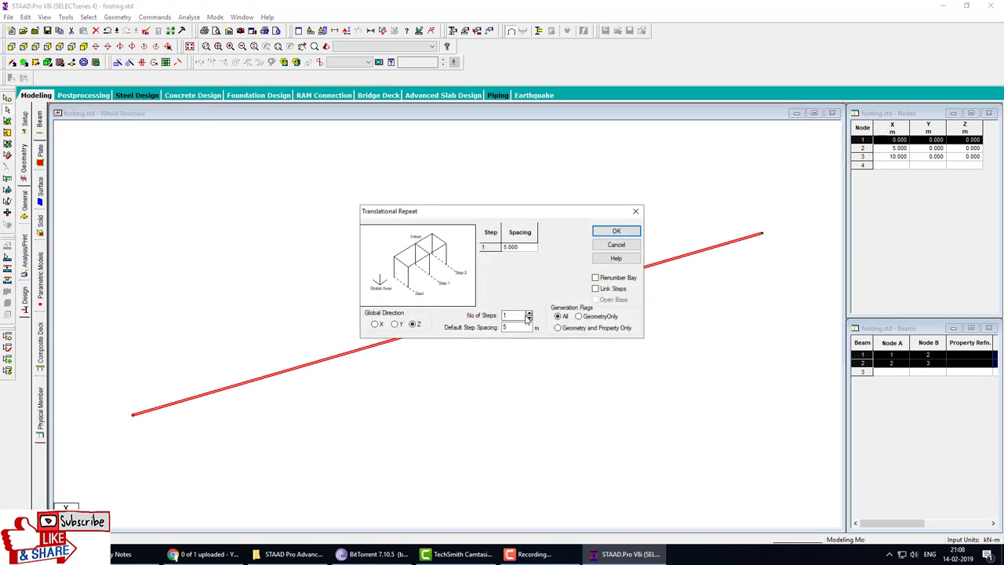
left_click(529, 313)
left_click(595, 288)
left_click(616, 231)
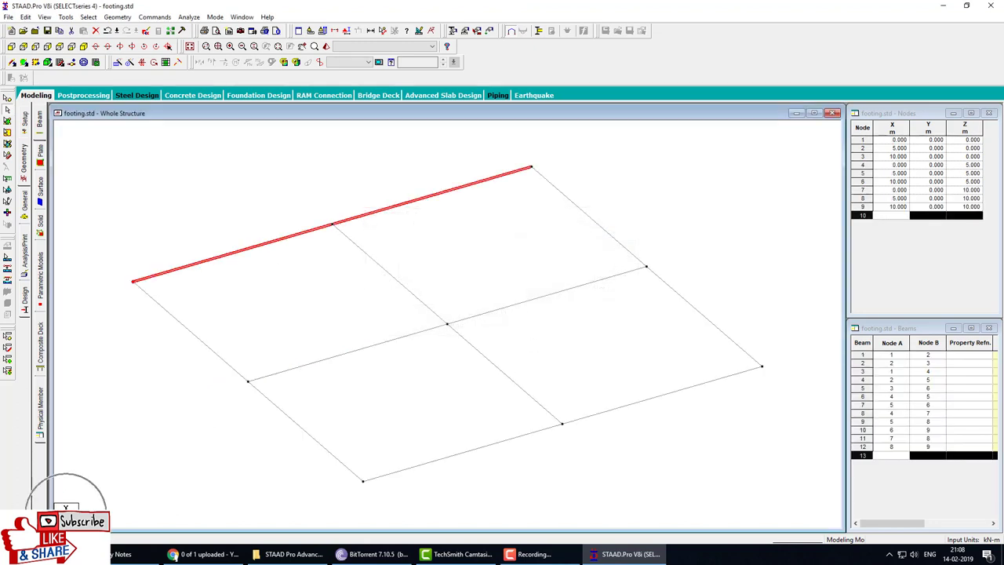
key("ctrl+a")
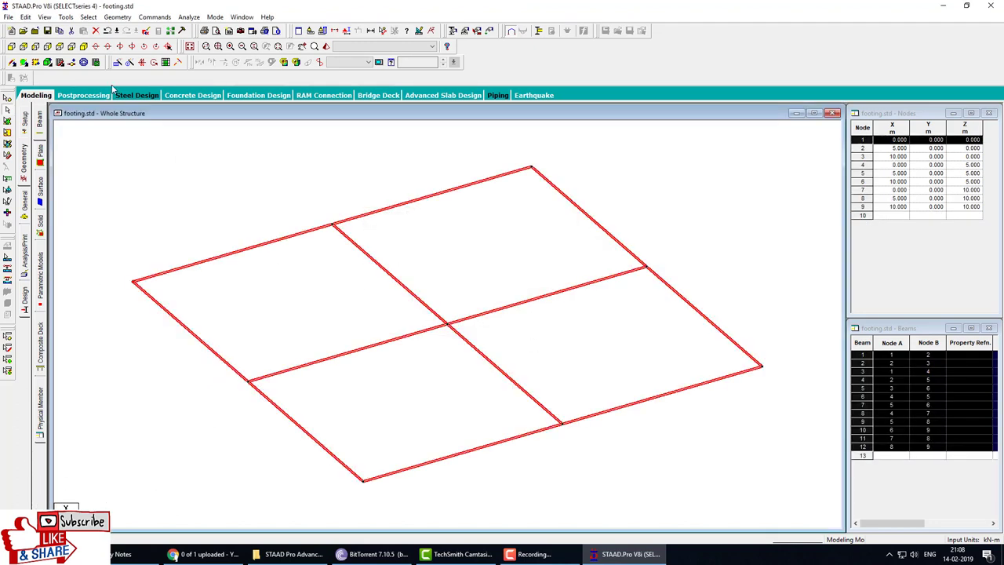
Repeat the beam grid up along Y in 6 steps of 3 m
left_click(118, 62)
left_click(396, 324)
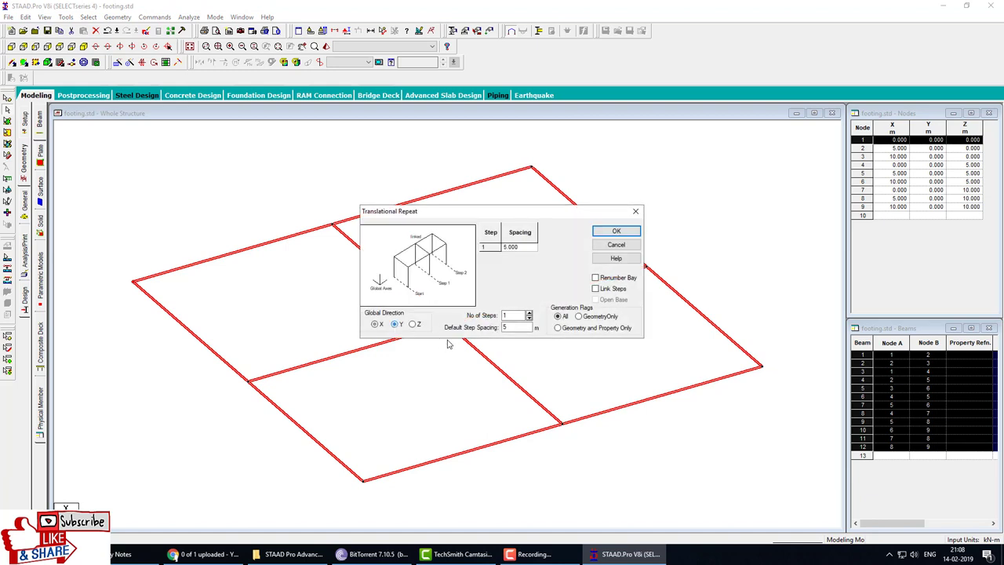
double_click(510, 316)
type("6")
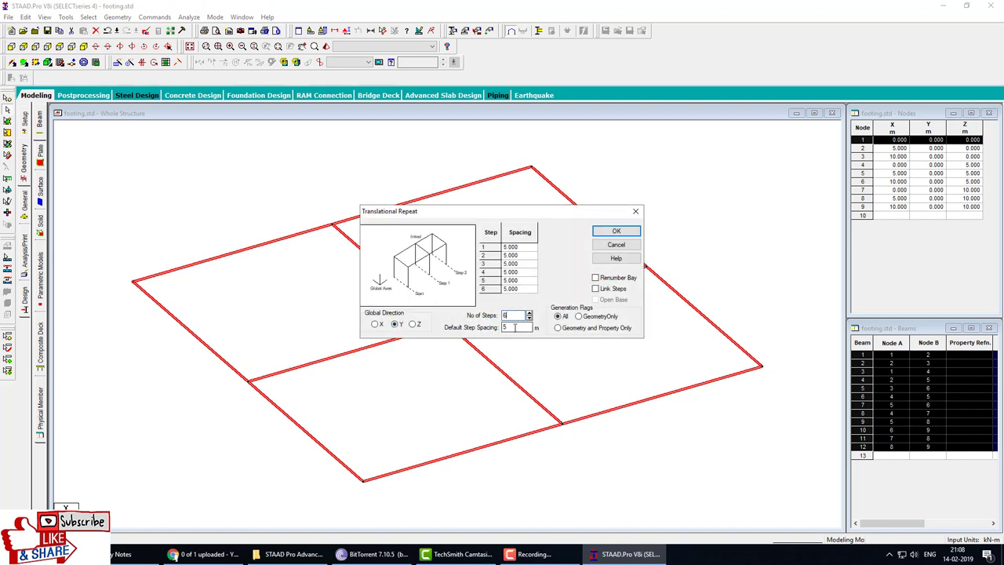
double_click(515, 328)
type("3")
left_click(616, 232)
Delete the ground-level beams while keeping their nodes
key("Return")
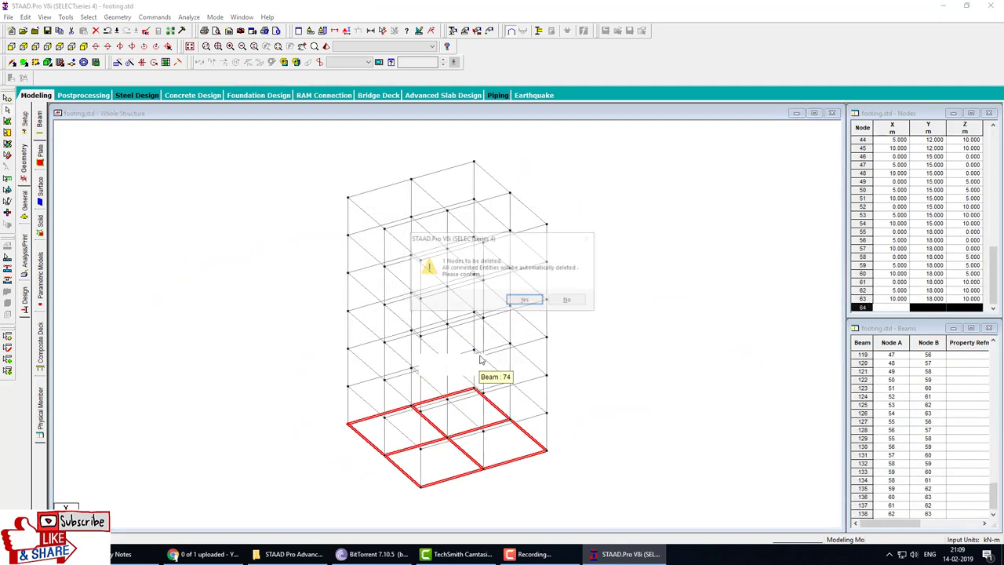
left_click(570, 302)
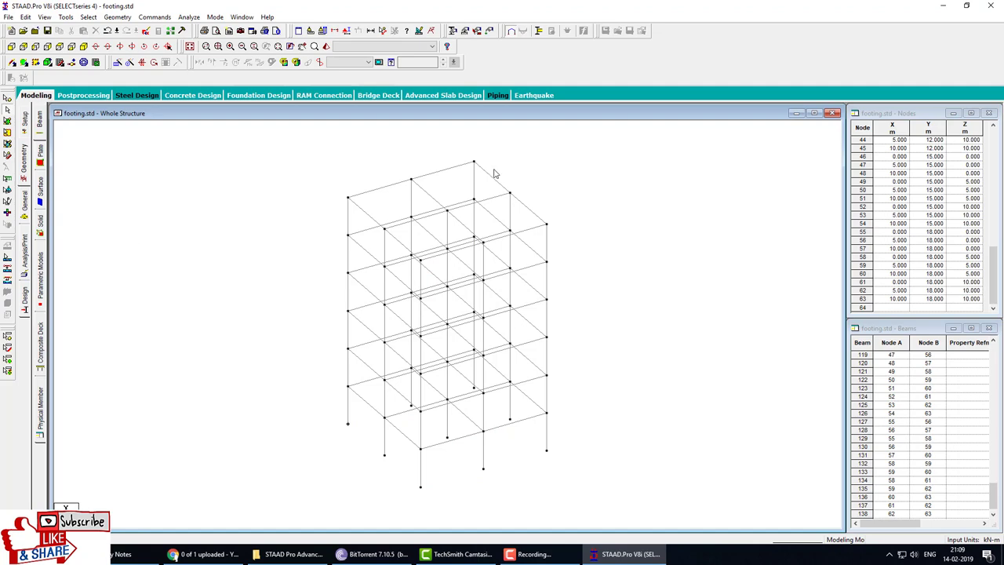
left_click(24, 205)
left_click(40, 205)
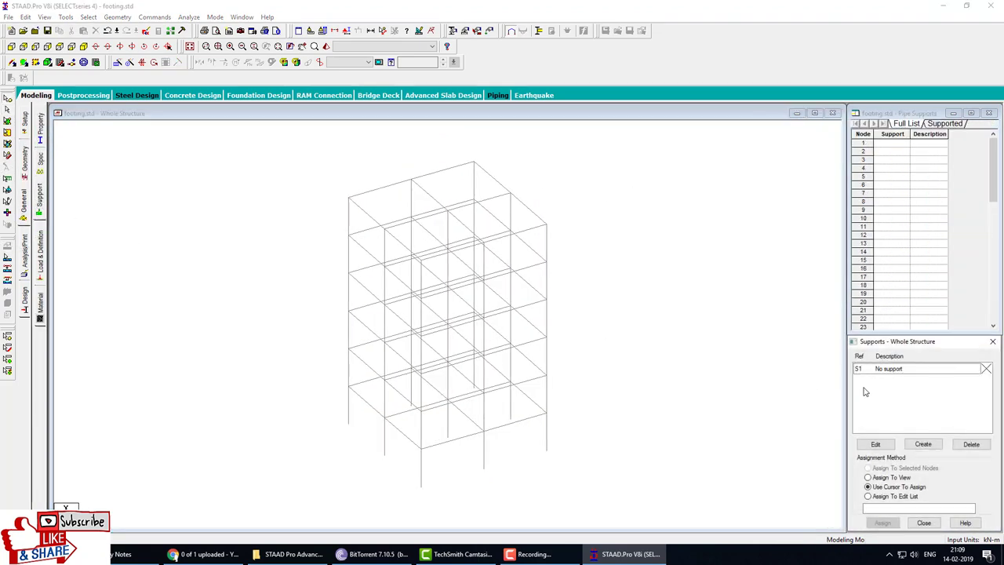
Create a fixed support and assign it to the nine column base nodes
left_click(924, 444)
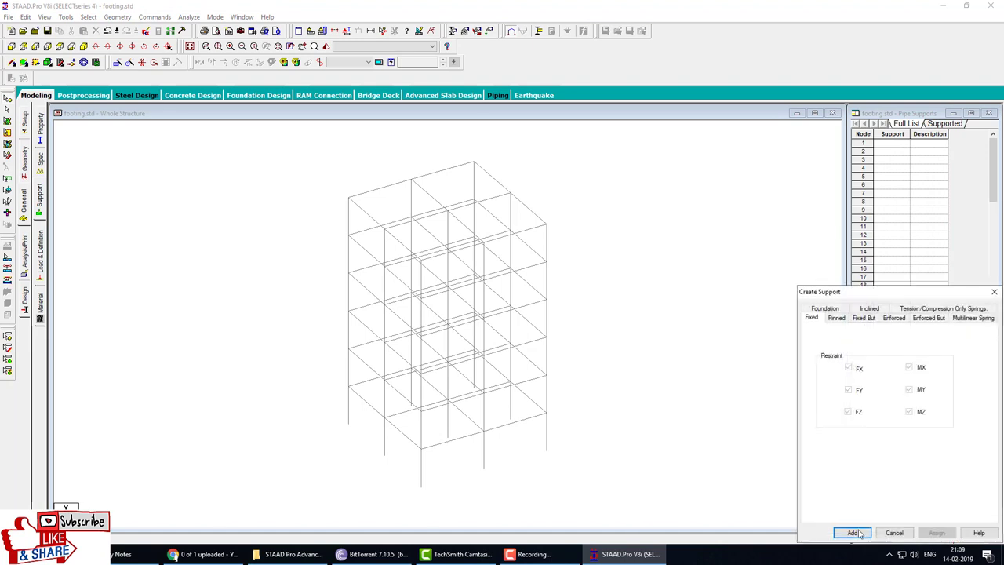
left_click(854, 532)
left_click(888, 382)
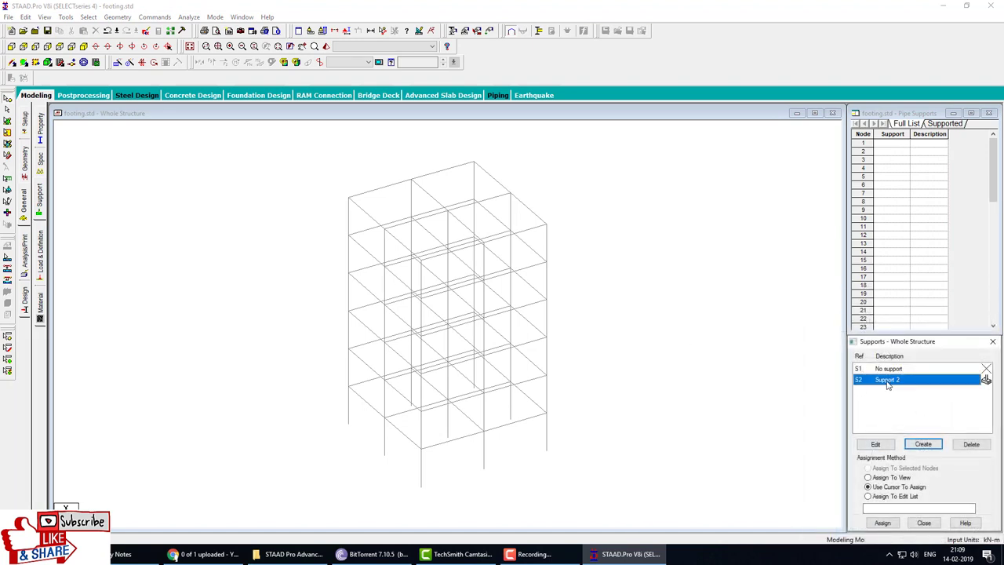
left_click(10, 46)
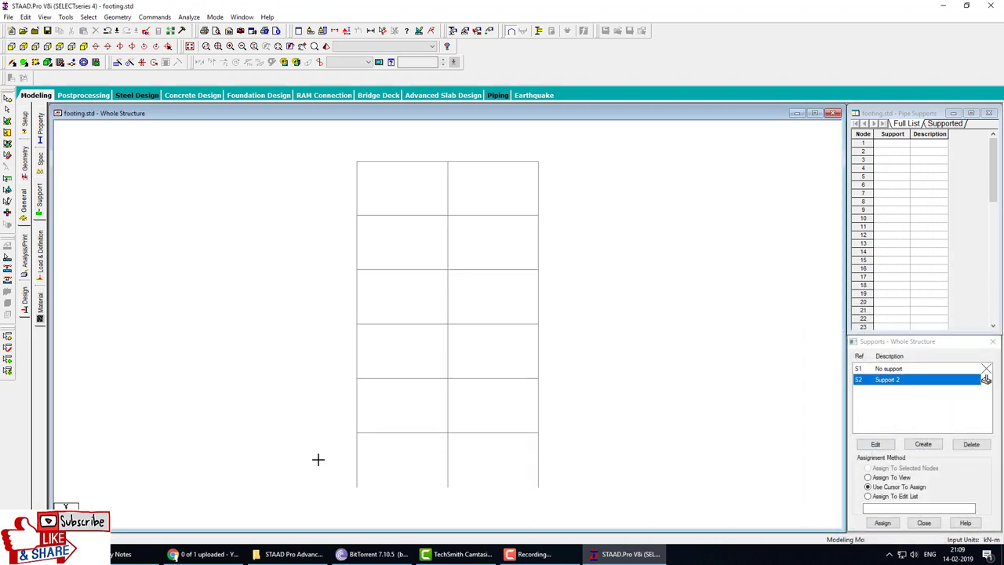
left_click_drag(318, 459, 565, 502)
left_click(883, 522)
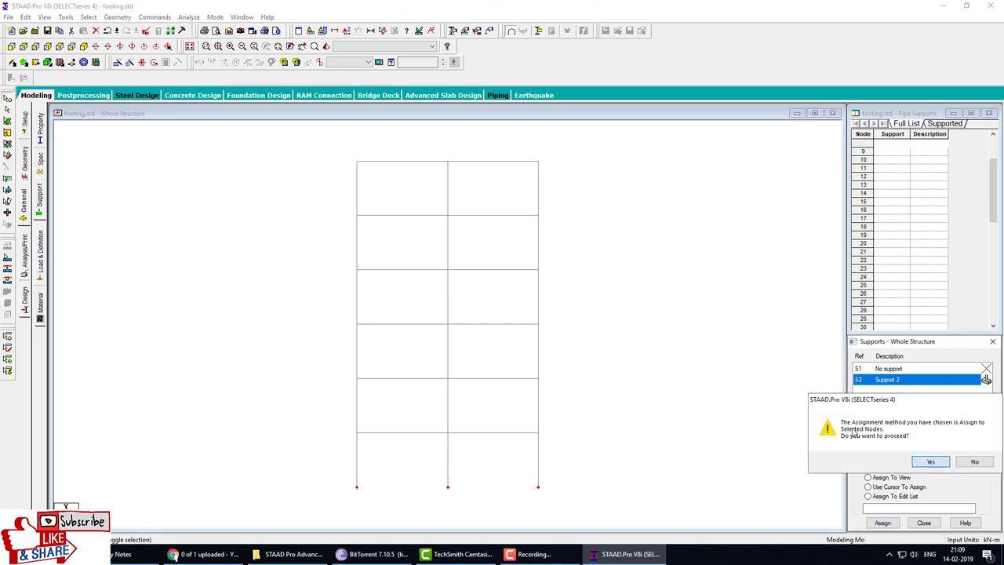
key("Return")
left_click(83, 47)
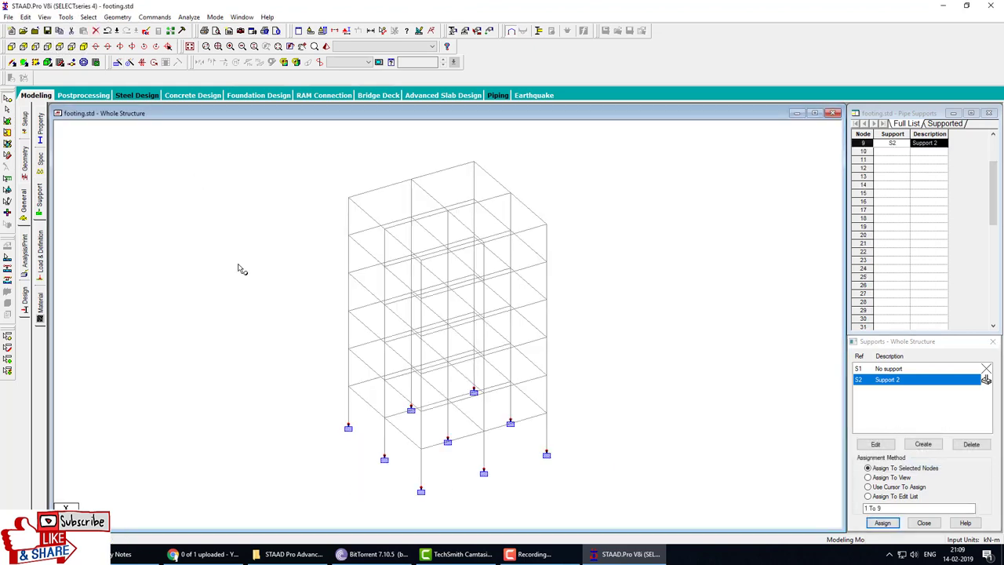
left_click(41, 132)
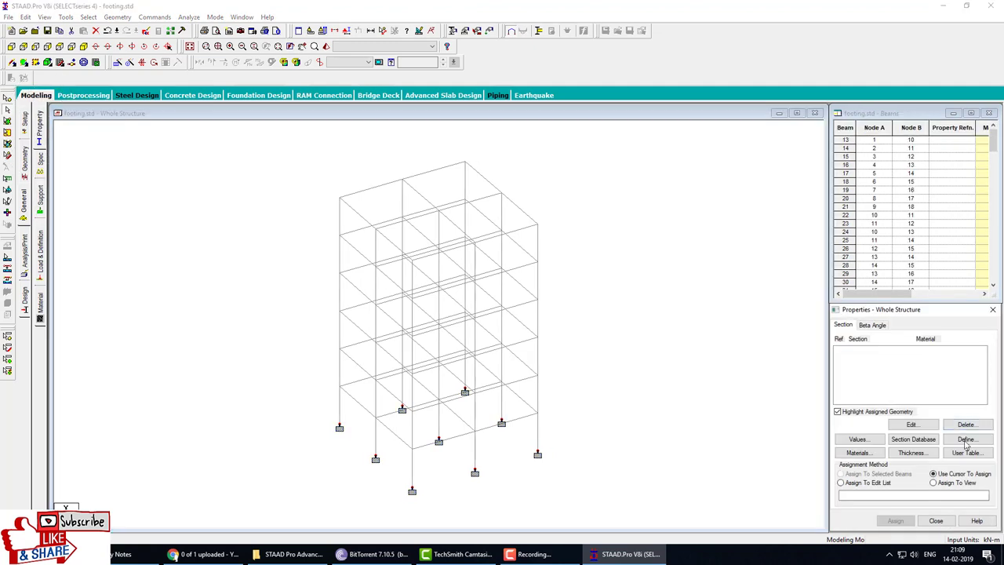
Define a rectangular concrete section 0.6 deep by 0.6 wide
left_click(966, 439)
left_click(353, 194)
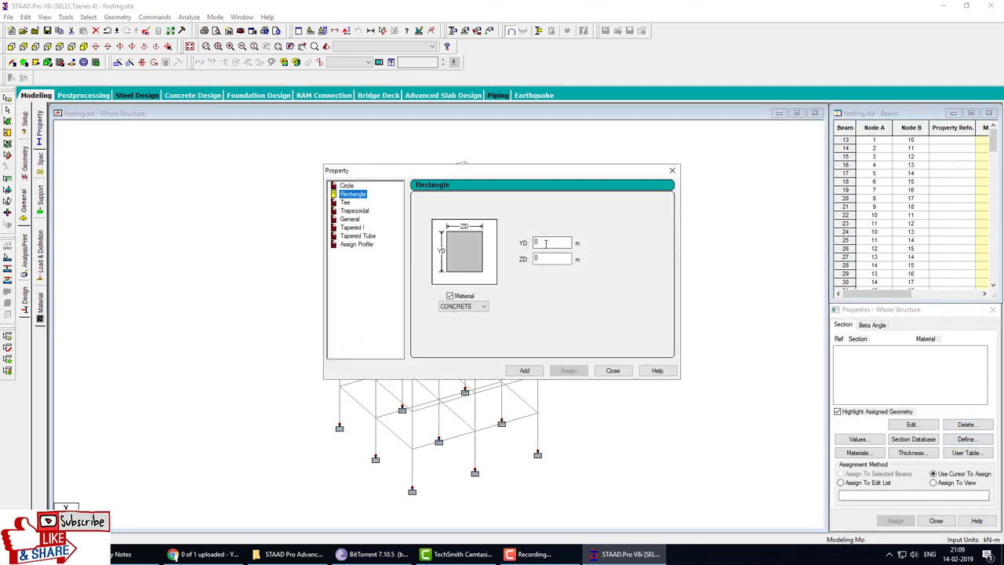
left_click(546, 244)
type("0.6")
key("Tab")
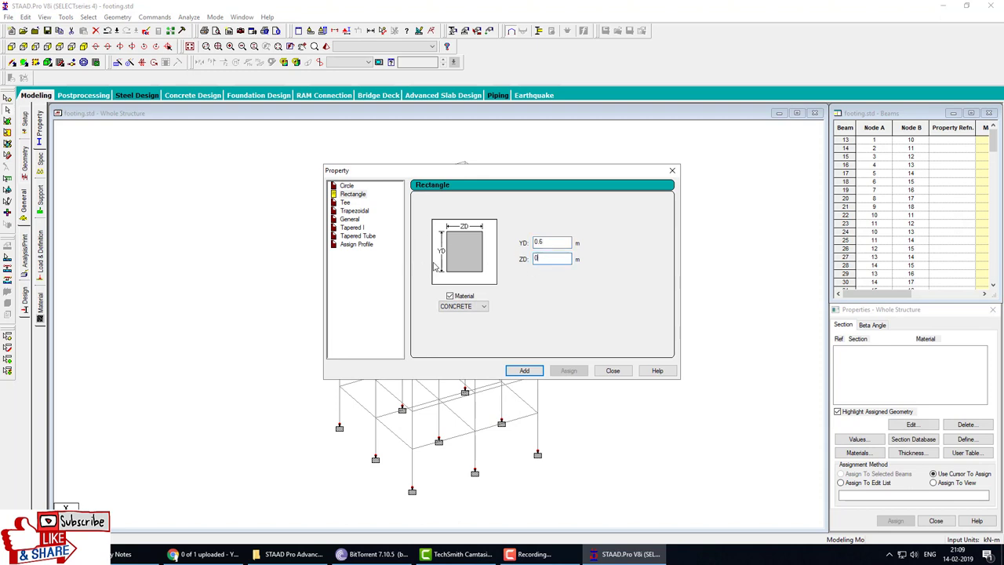
type("0.6")
left_click(524, 371)
Add a second rectangular section 0.5 deep by 0.3 wide
double_click(553, 243)
type("0.")
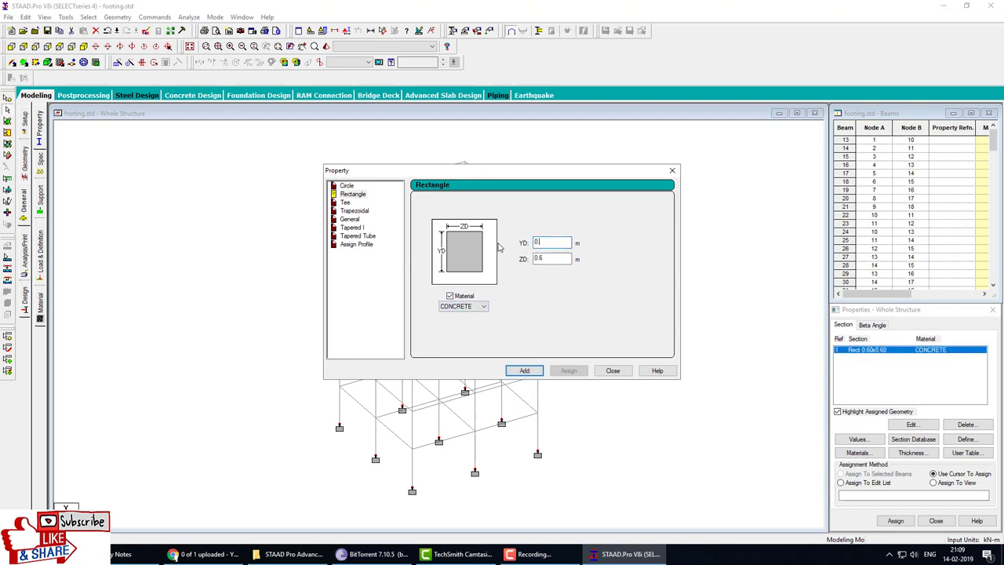
type("5")
key("Tab")
type("0.3")
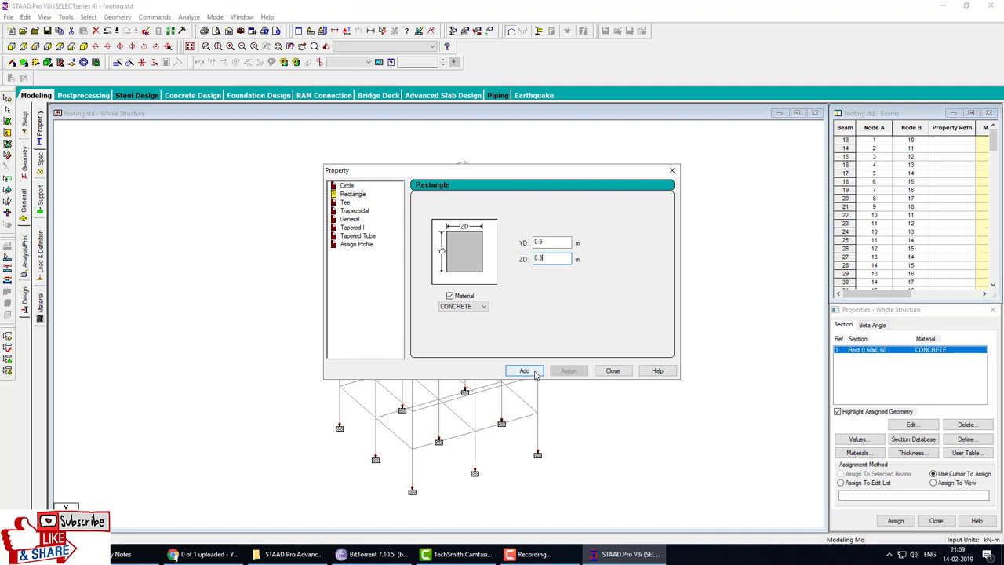
left_click(524, 371)
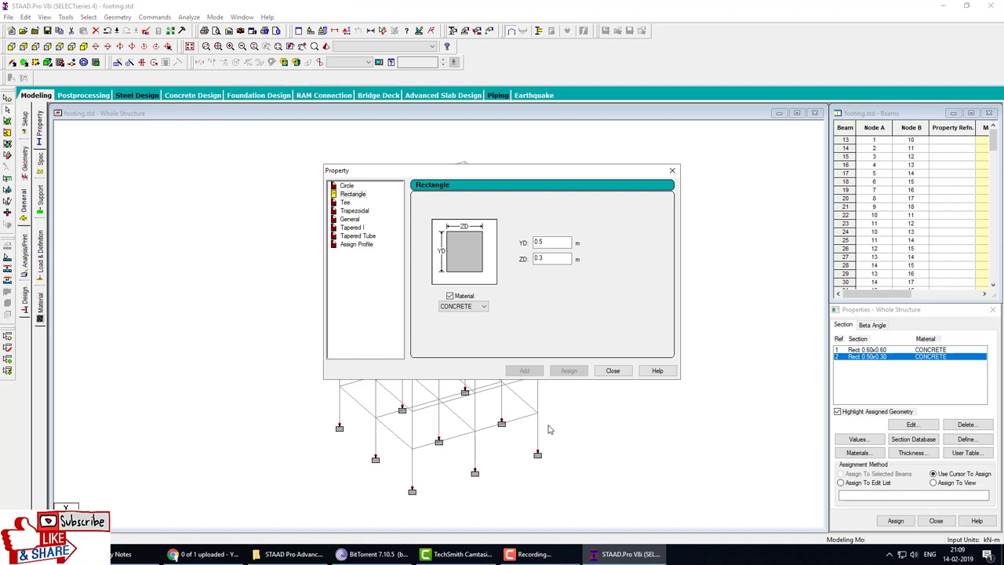
left_click(612, 371)
left_click(876, 357)
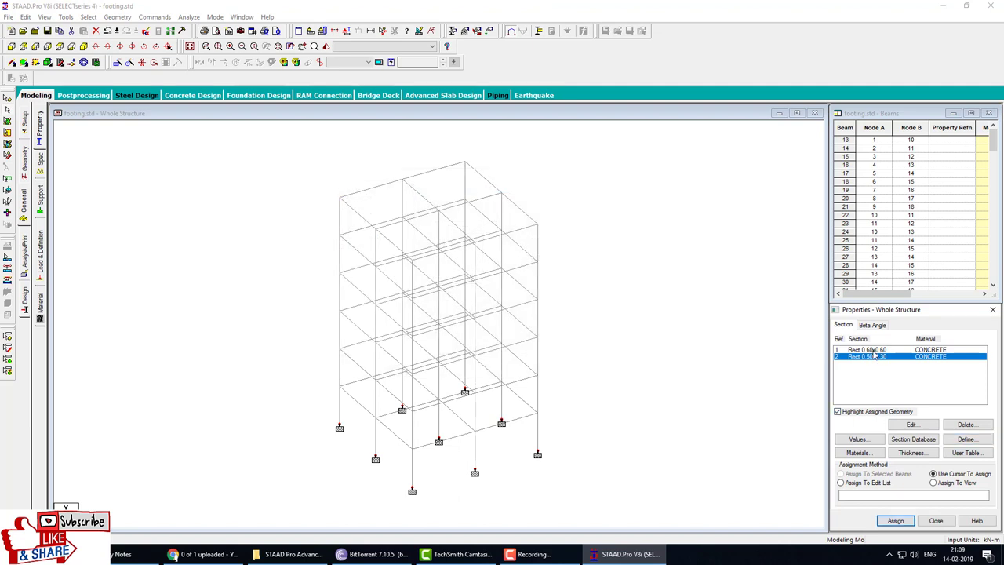
Assign the 0.60x0.60 section to all columns parallel to Y
left_click(873, 351)
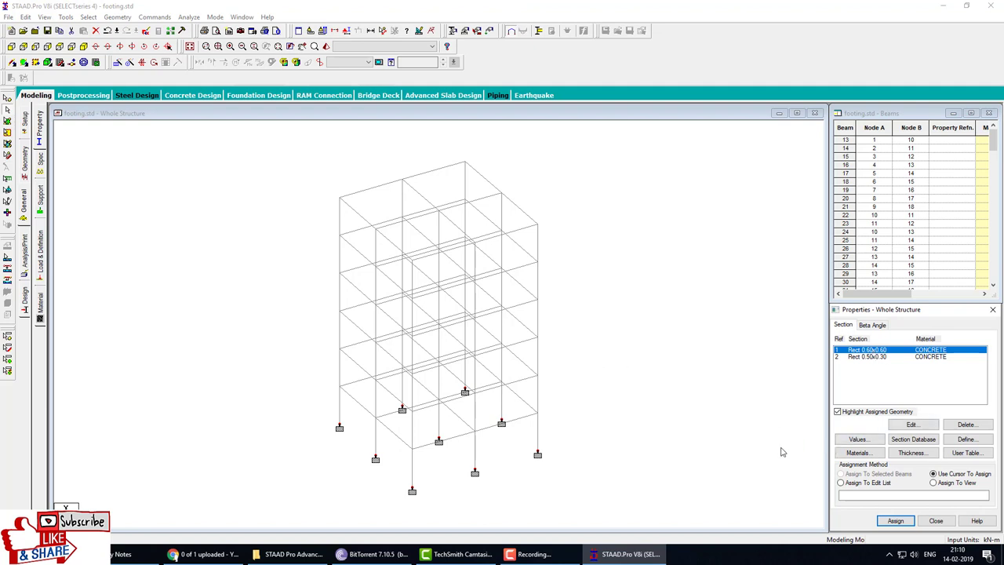
left_click(556, 560)
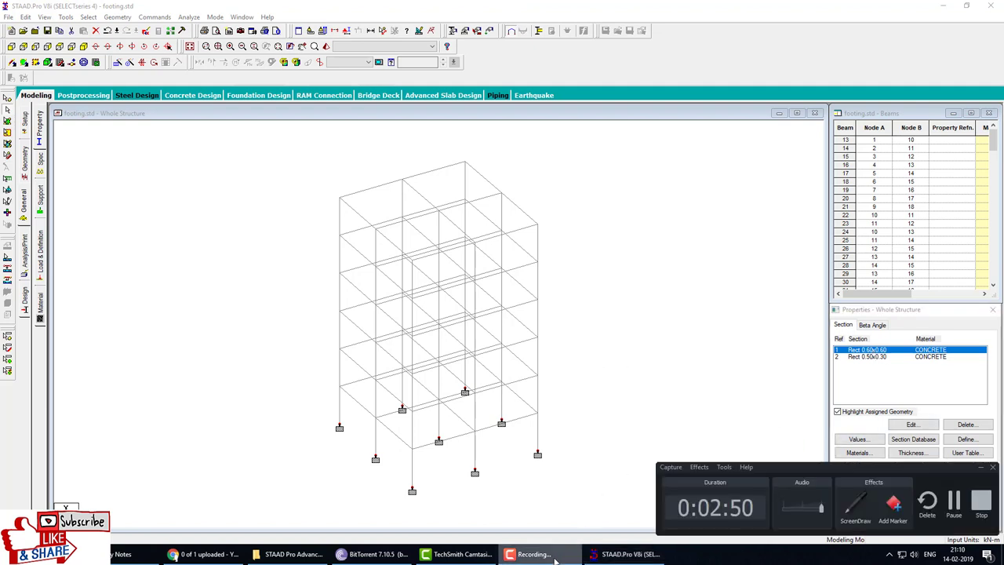
left_click(555, 559)
left_click(880, 350)
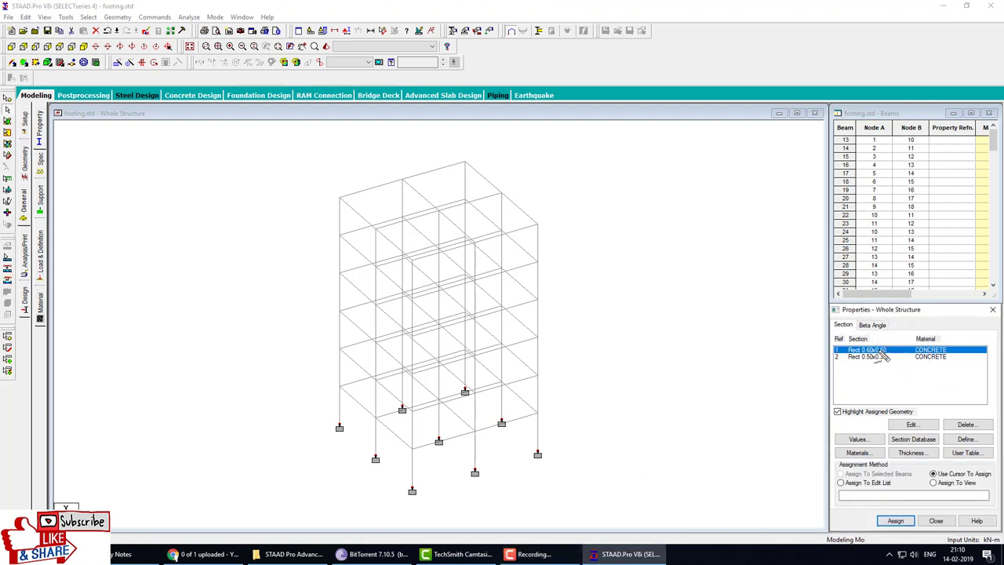
mouse_move(887, 350)
left_mouse_down()
mouse_move(700, 284)
mouse_move(545, 263)
mouse_move(577, 363)
mouse_move(580, 355)
left_mouse_up()
left_click_drag(571, 356, 627, 353)
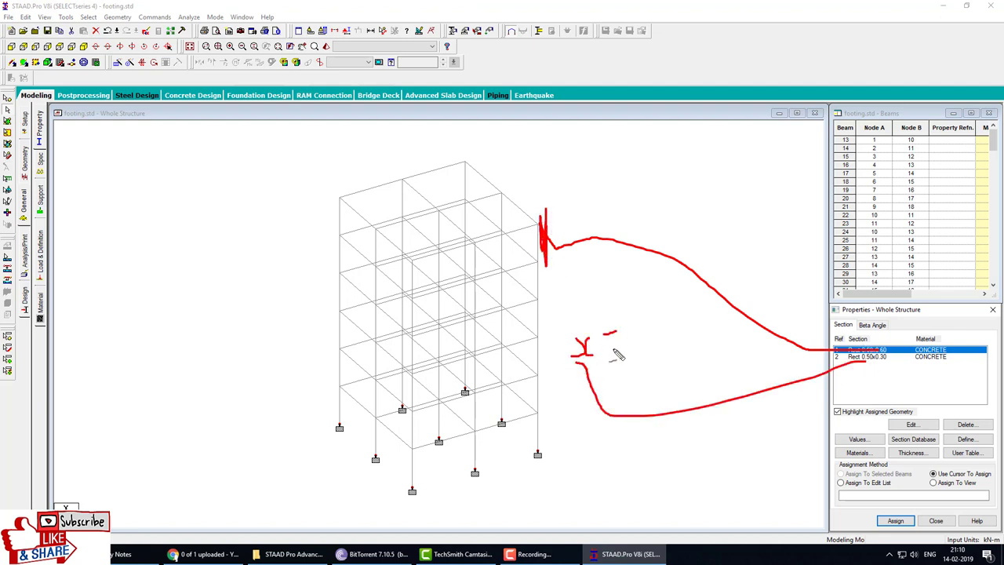
key("Escape")
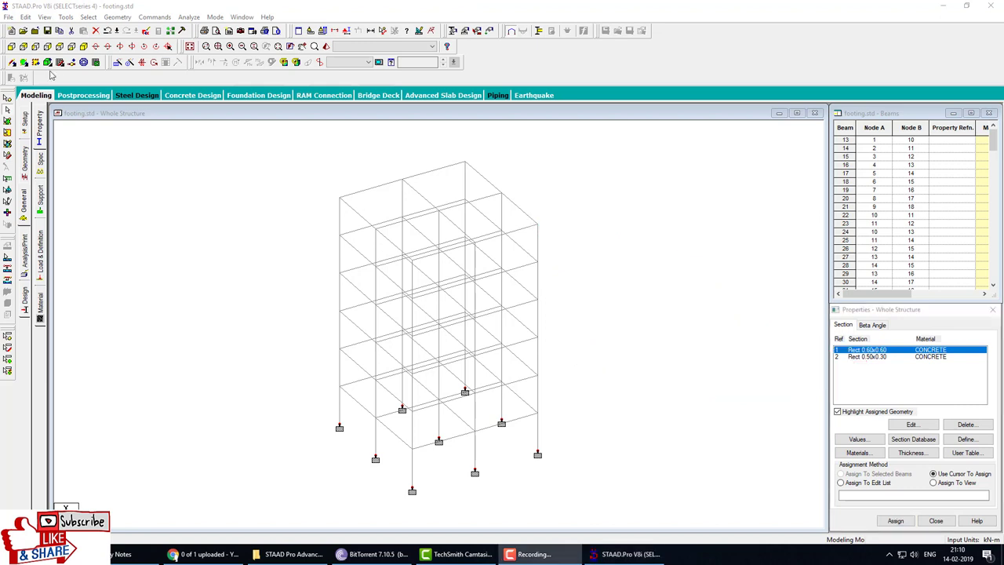
left_click(88, 17)
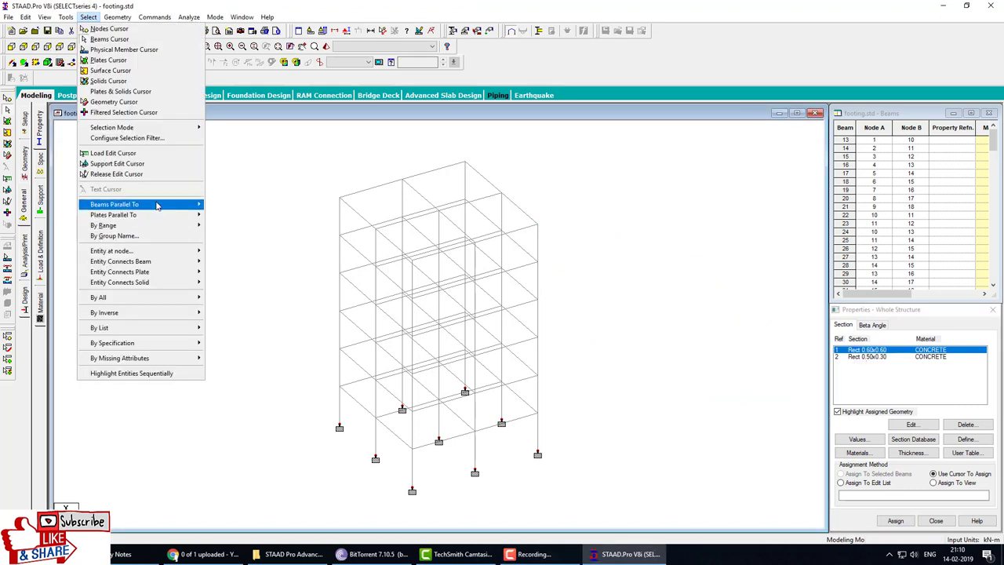
left_click(221, 214)
left_click(895, 520)
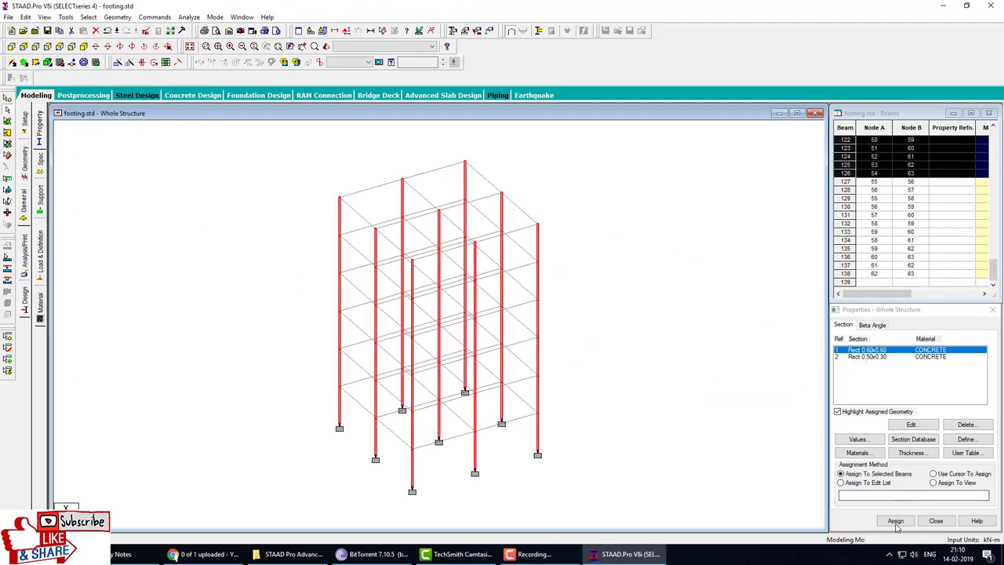
left_click(916, 447)
Assign the 0.50x0.30 section to all beams parallel to X and Z
left_click(862, 357)
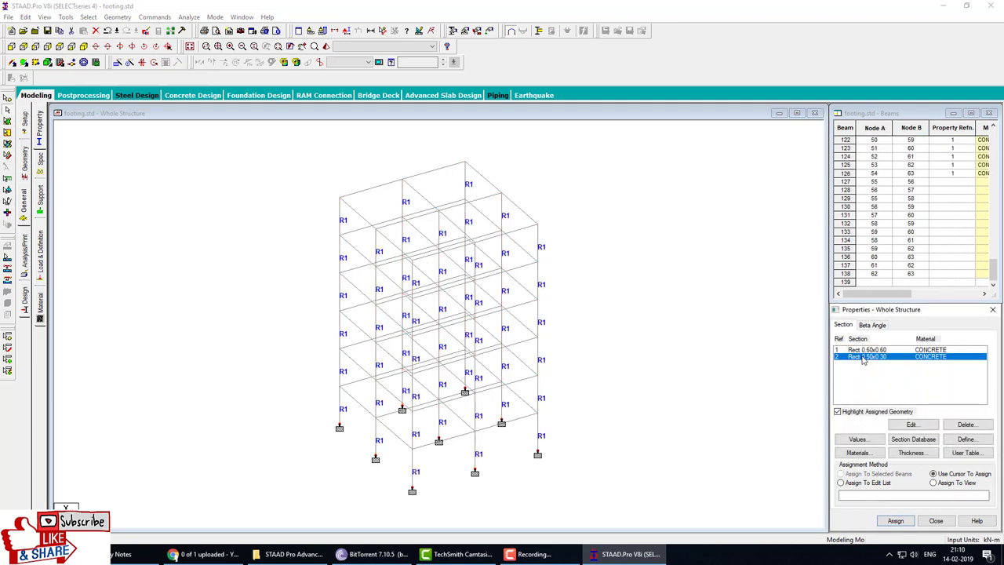
left_click(89, 17)
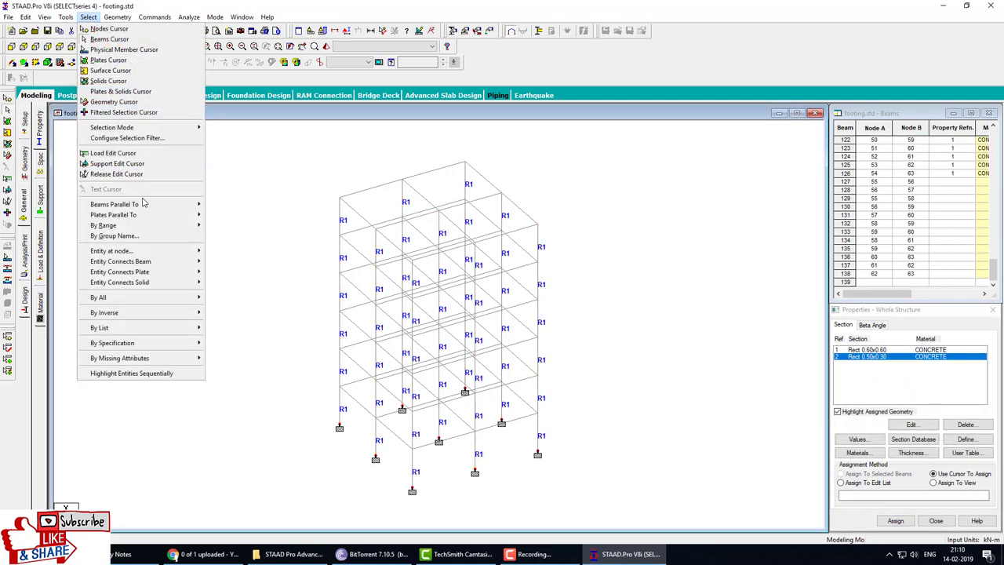
left_click(221, 204)
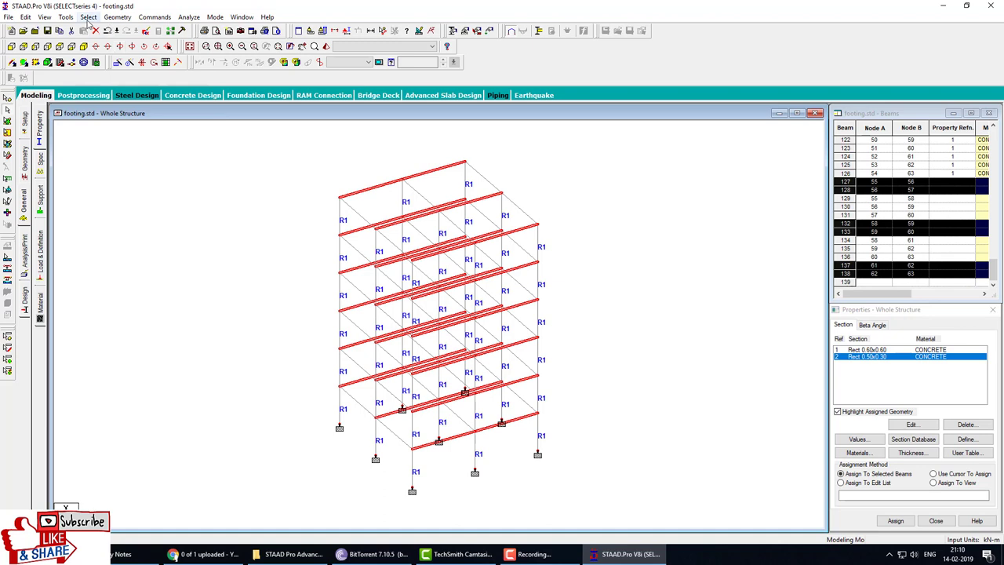
left_click(89, 17)
left_click(217, 226)
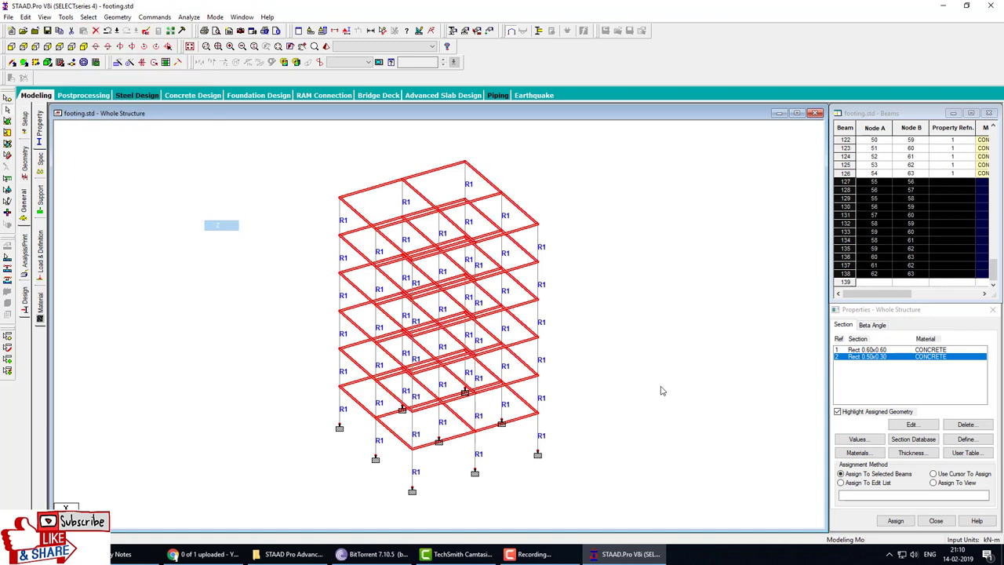
left_click(896, 521)
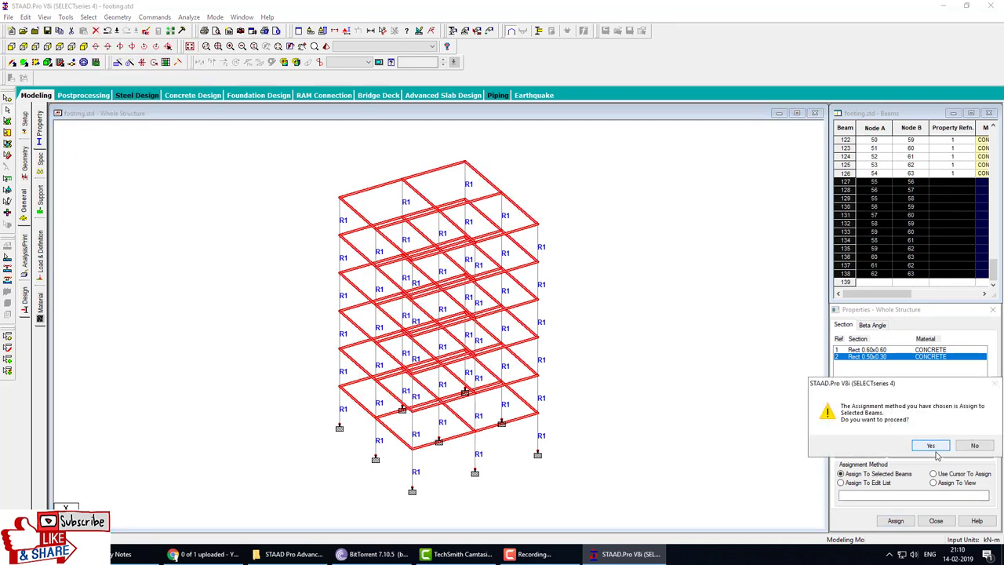
left_click(928, 445)
left_click(667, 281)
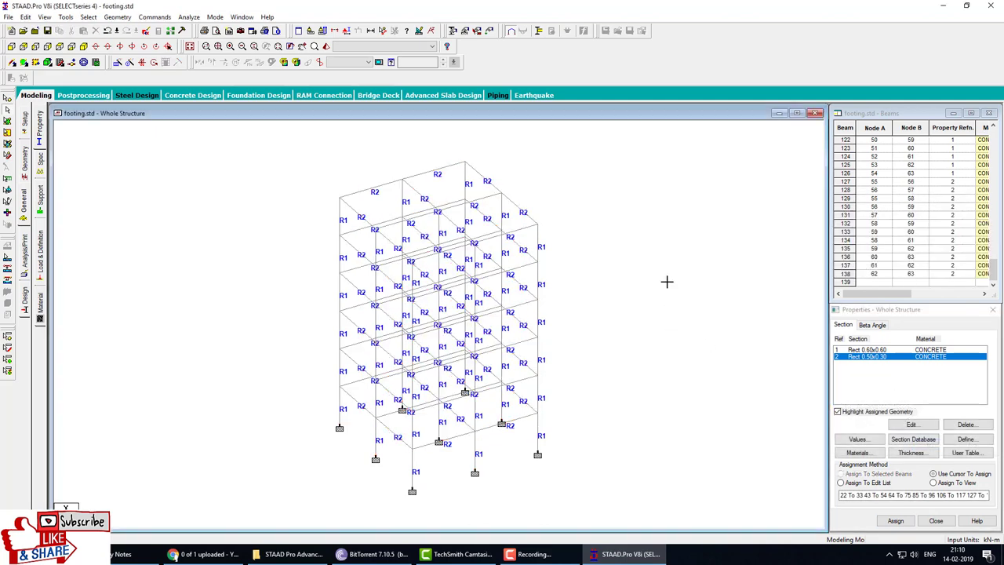
Preview the sectioned frame as a rendered 3D model
left_click(311, 62)
left_click(879, 141)
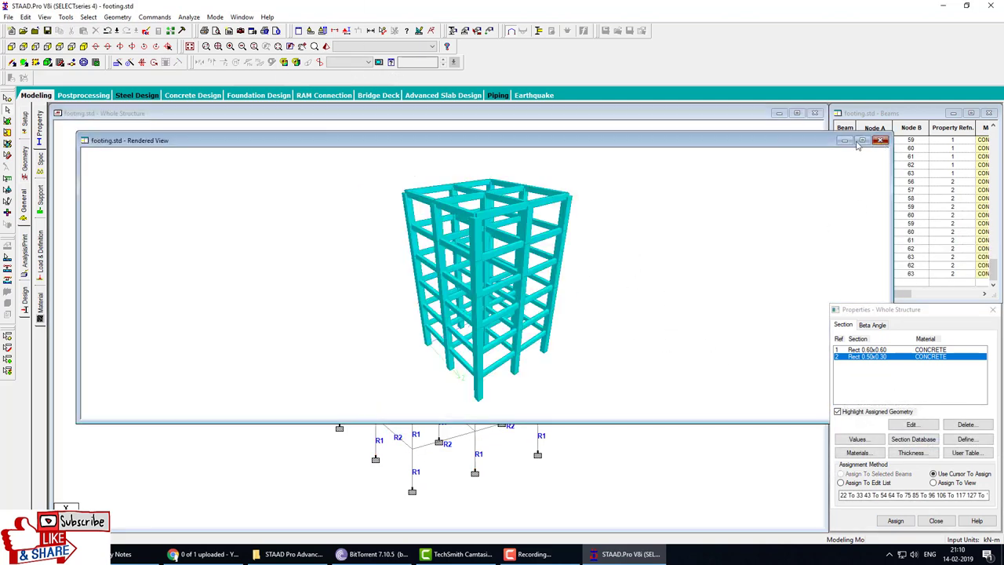
left_click(41, 259)
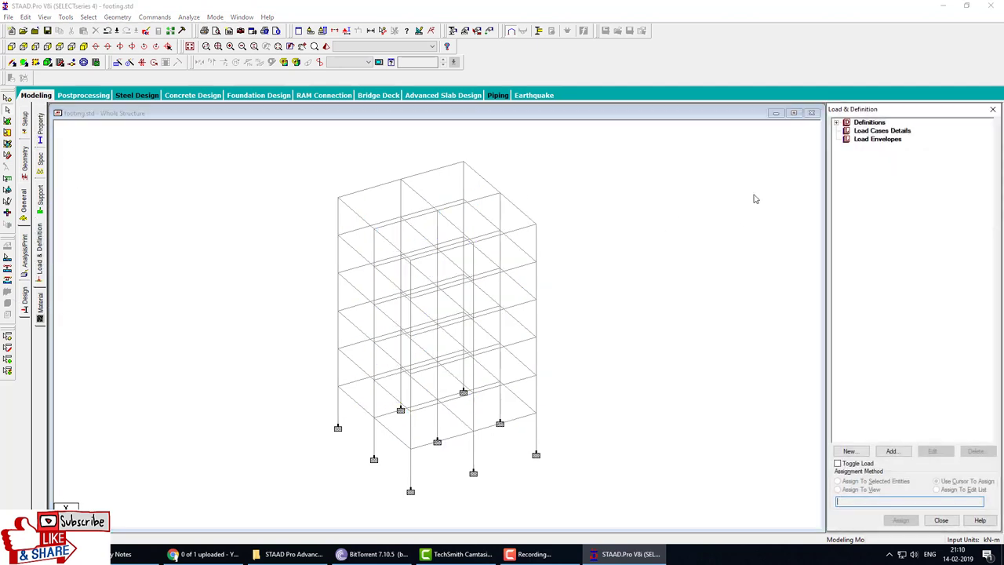
Add load case 1 titled 'dead' with loading type Dead
left_click(892, 451)
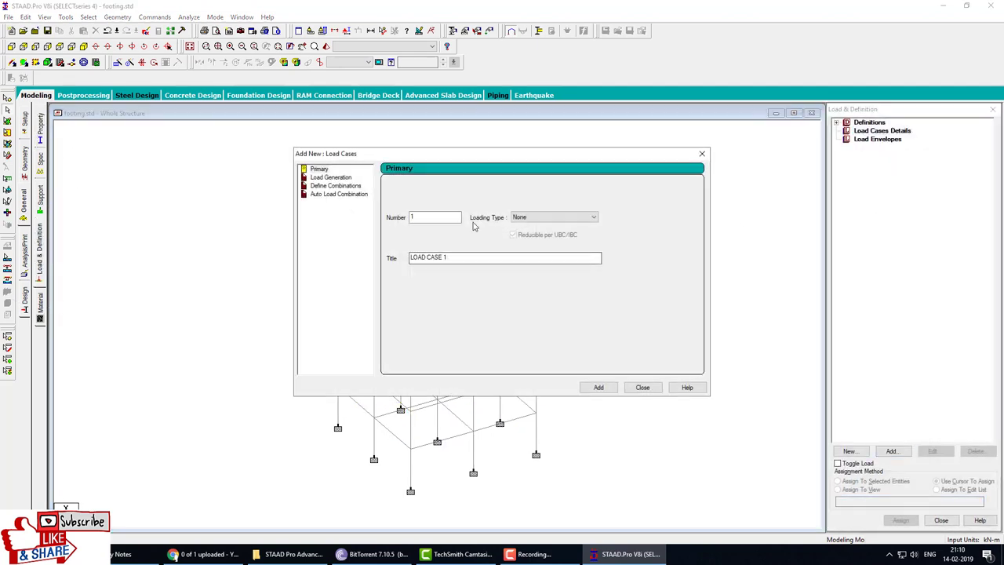
left_click(553, 217)
left_click(519, 226)
key("Tab")
type("dead")
left_click(599, 387)
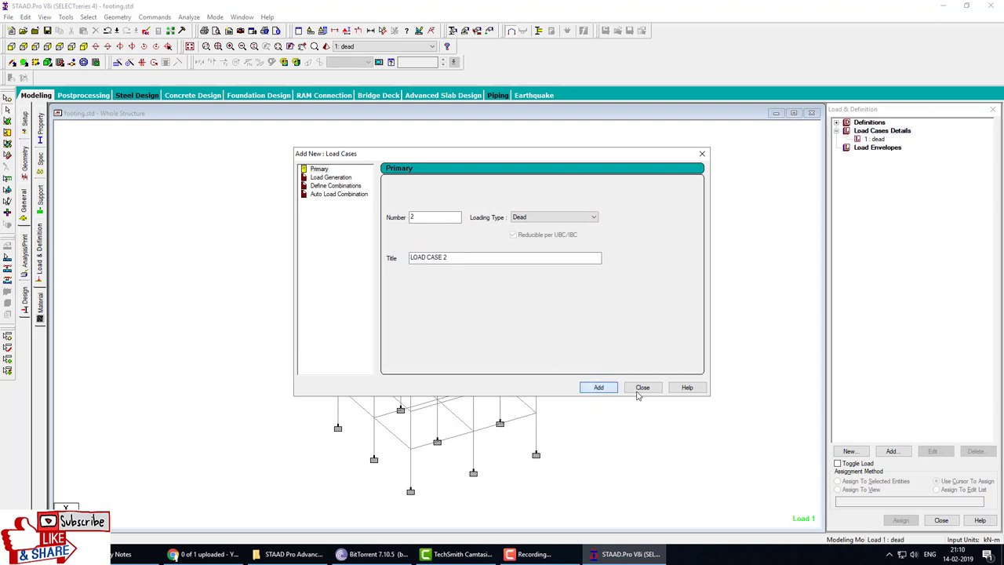
left_click(642, 387)
left_click(881, 131)
Add load case 2 titled 'live' with loading type Live
left_click(892, 451)
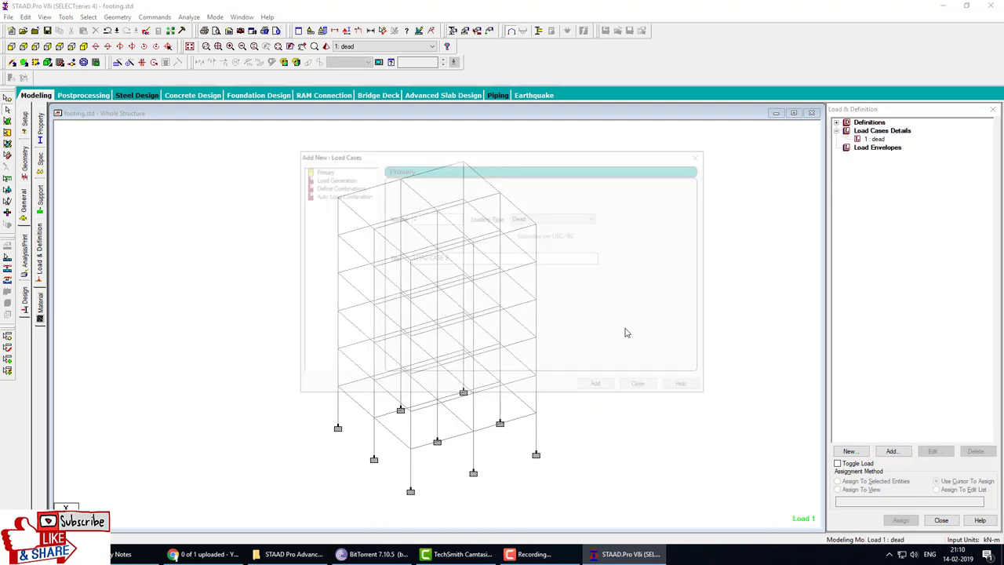
left_click(516, 223)
left_click(521, 236)
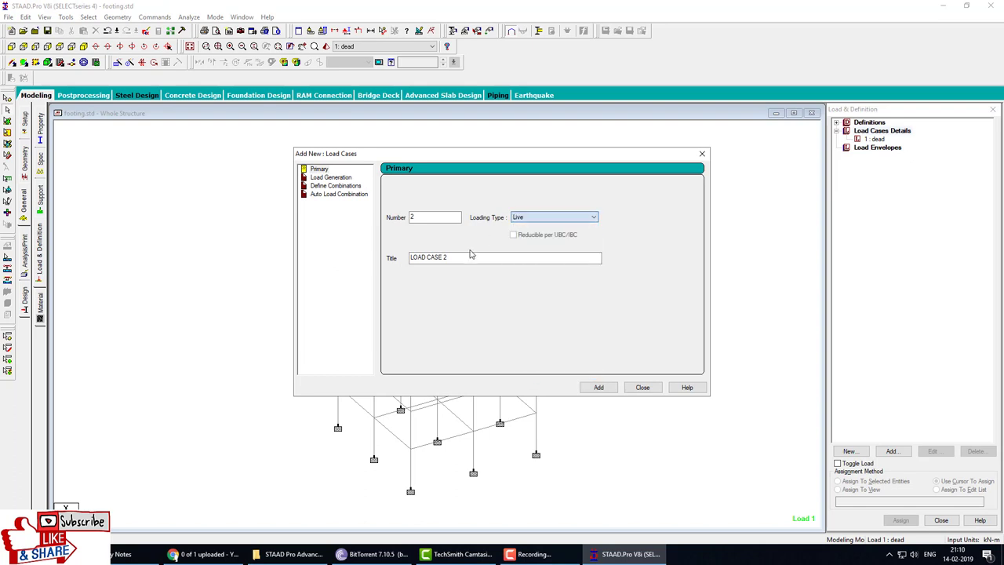
key("Tab")
type("liv")
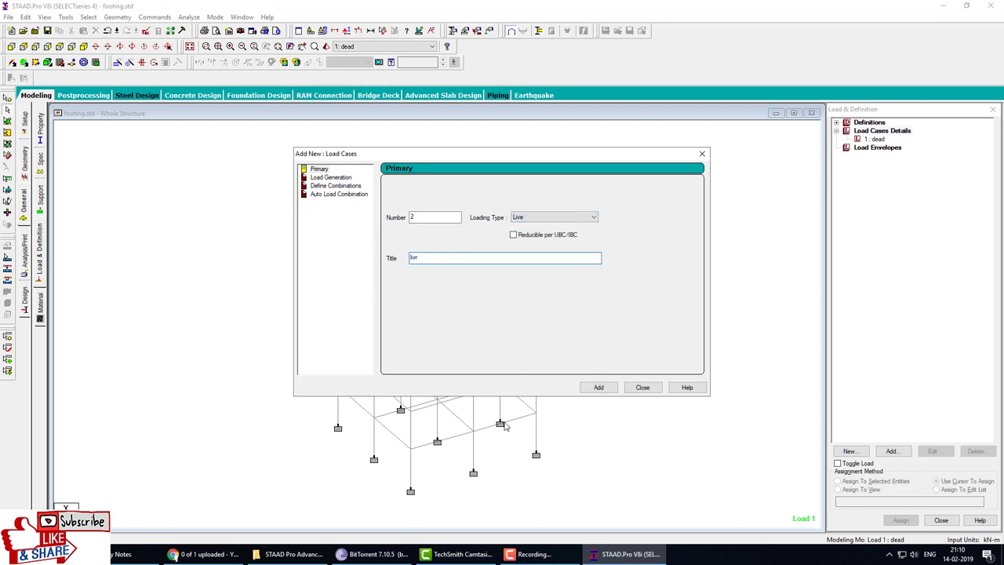
type("e")
left_click(600, 389)
left_click(643, 388)
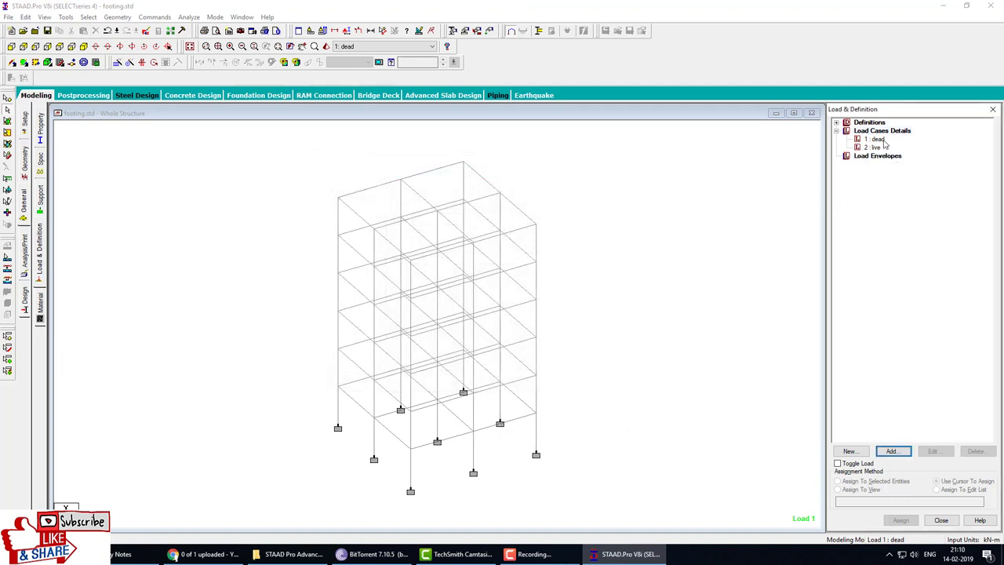
left_click(891, 451)
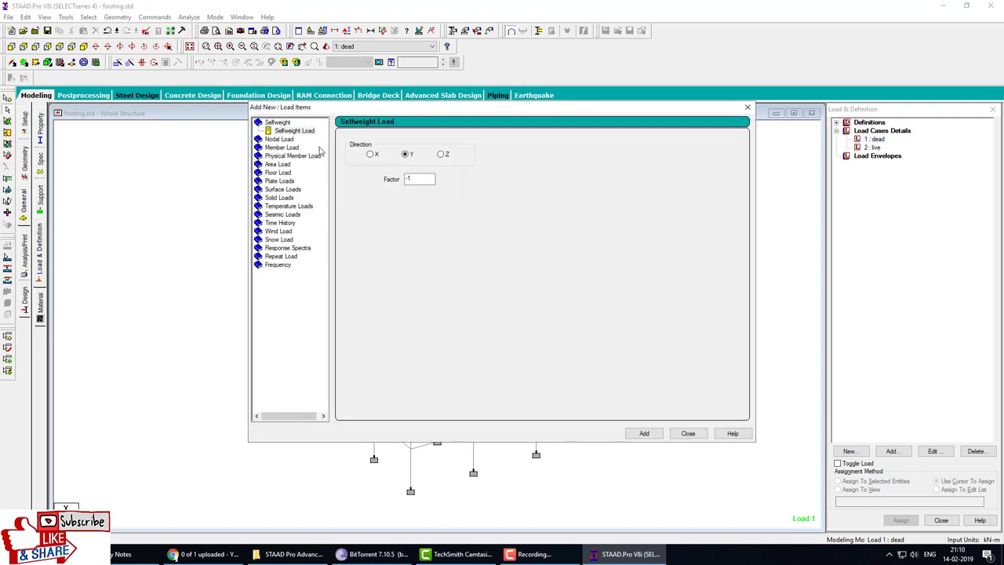
Give dead a selfweight Y -1 and live a -5 kN/m2 floor load over Y 0–18 m
left_click(640, 436)
left_click(688, 434)
left_click(873, 155)
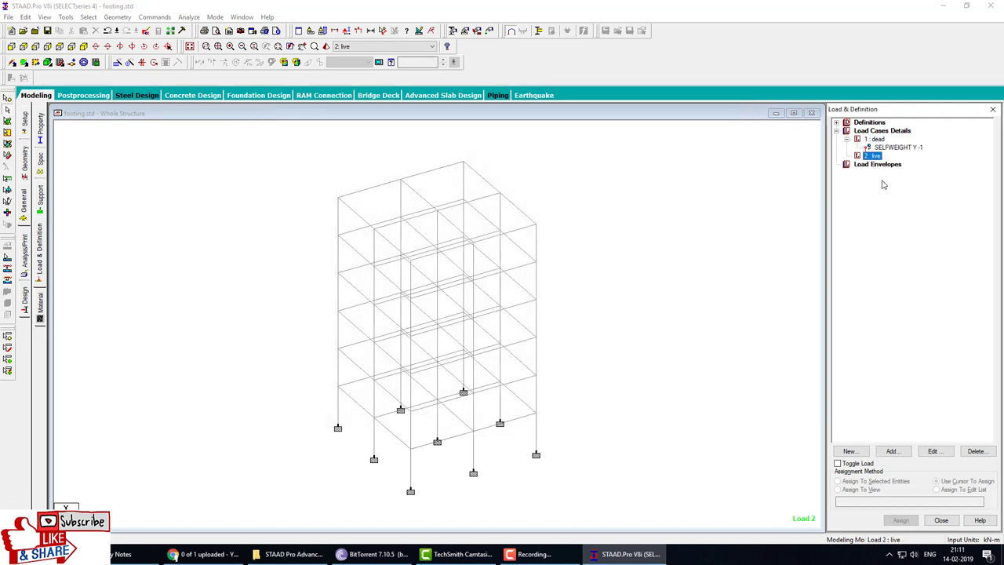
left_click(892, 451)
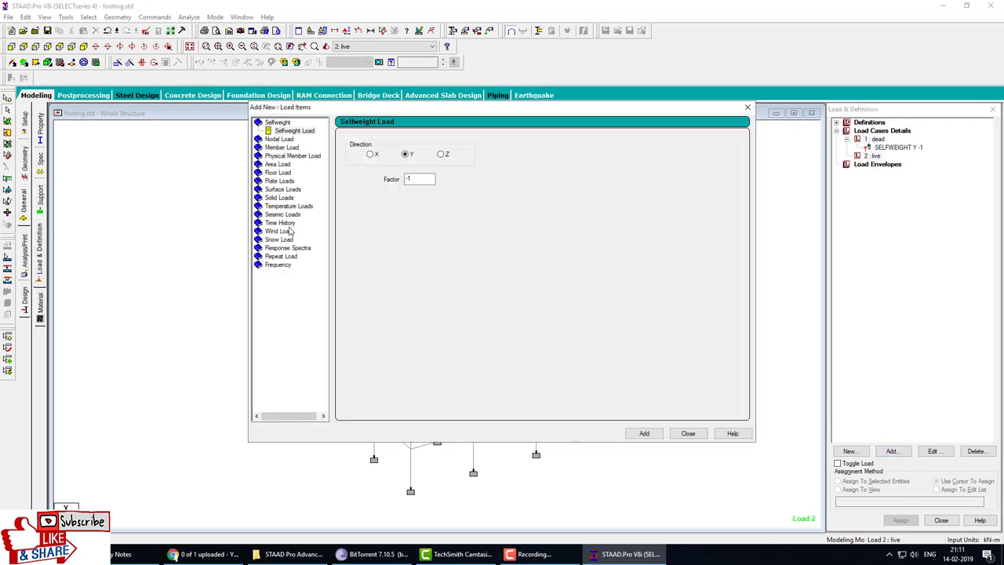
left_click(279, 173)
double_click(393, 188)
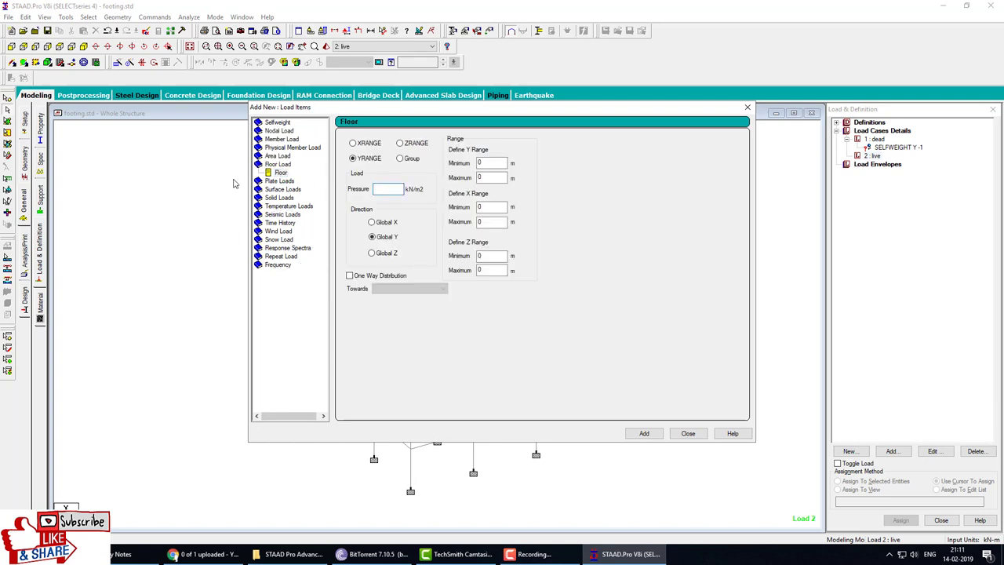
type("-5")
key("Tab")
key("Tab")
type("18")
left_click(651, 436)
left_click(688, 433)
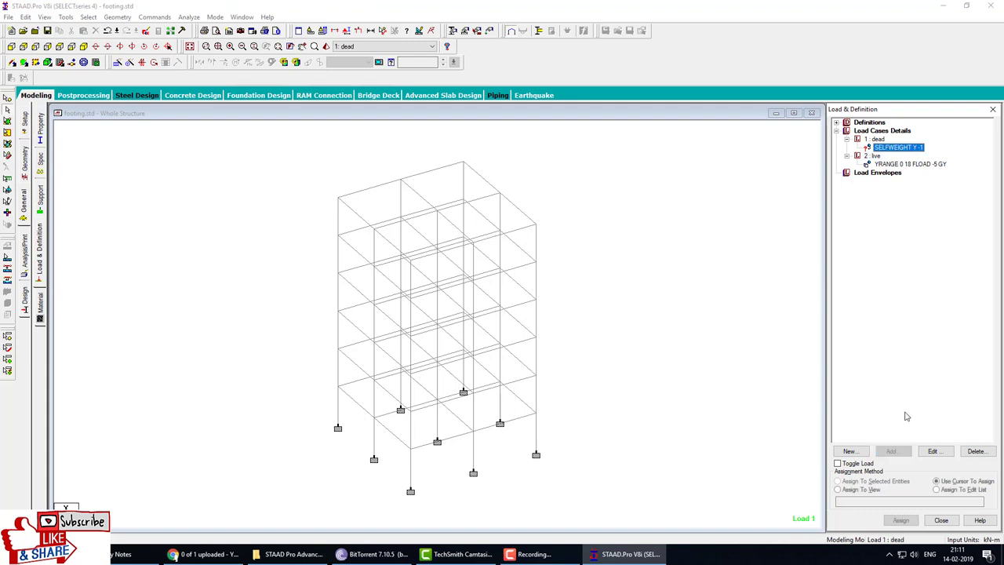
Assign the selfweight to the whole structure and display the live floor loads
left_click(838, 489)
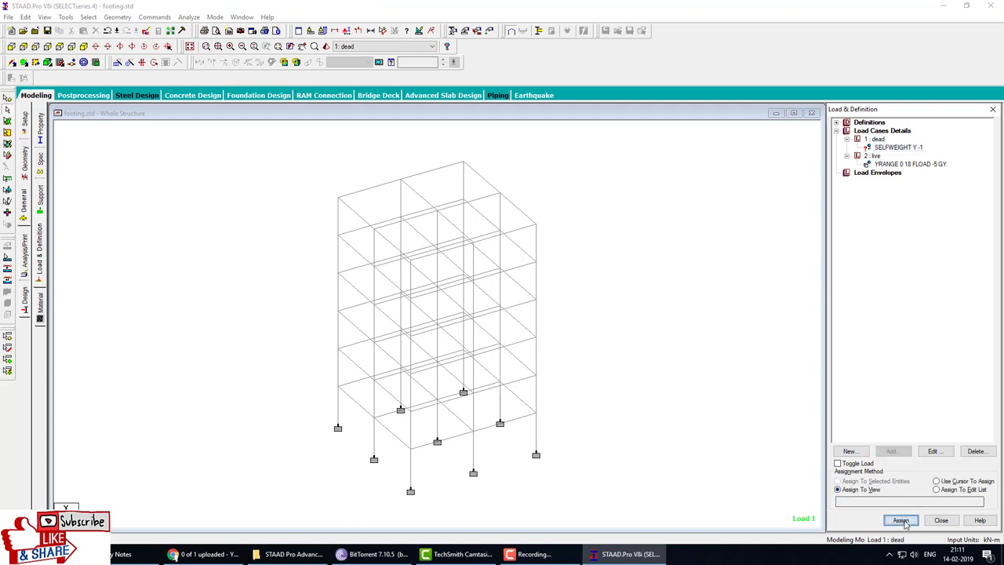
left_click(900, 520)
left_click(925, 344)
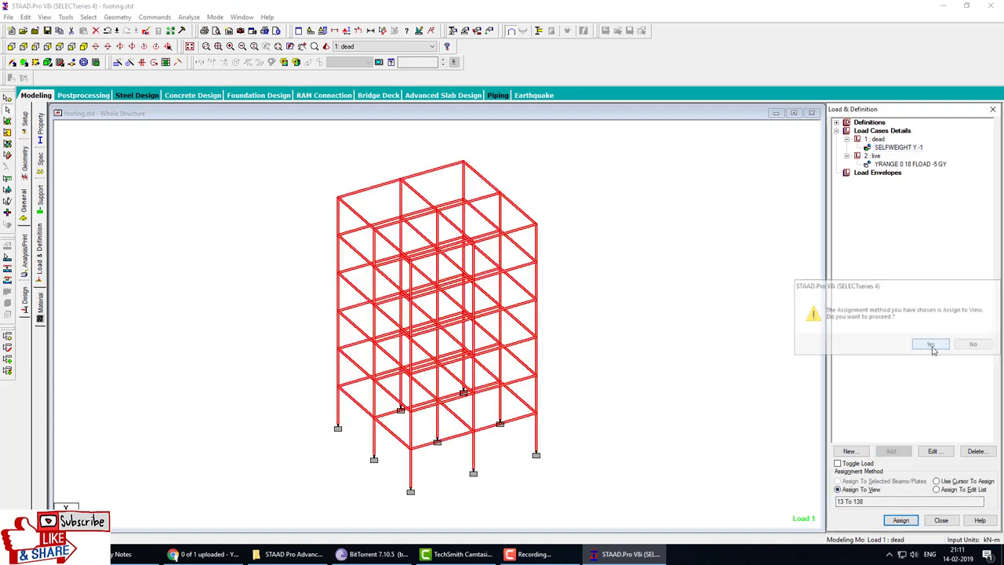
left_click(913, 165)
left_click(687, 258)
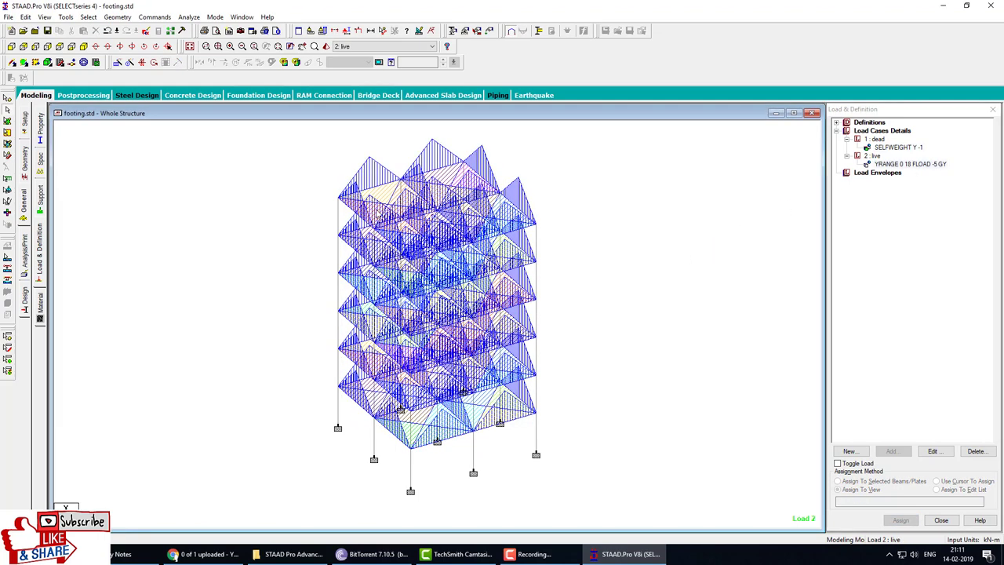
Create combination load 3, '1.5(dl+ll)', factoring dead and live loads by 1.5
left_click(882, 131)
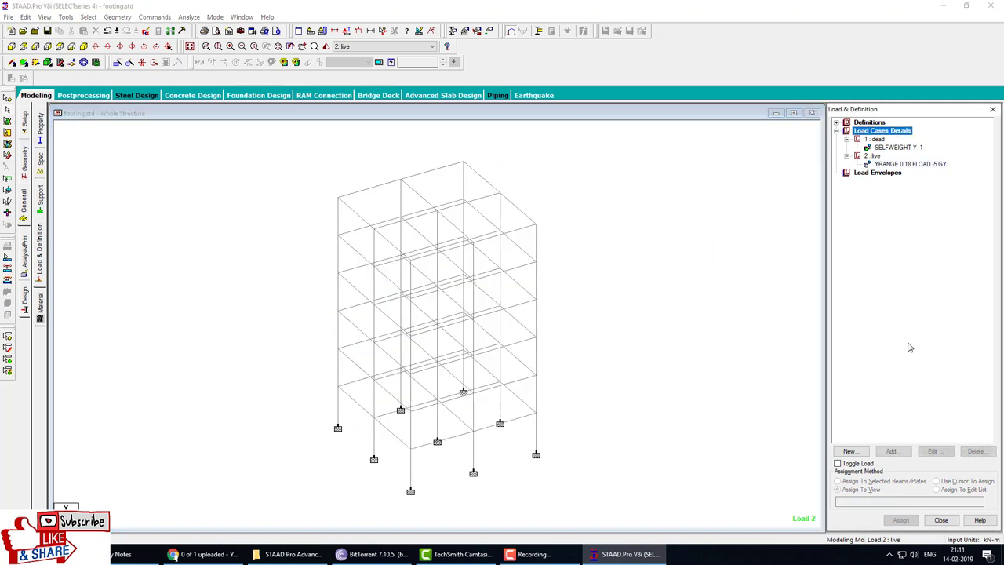
left_click(891, 451)
left_click(552, 221)
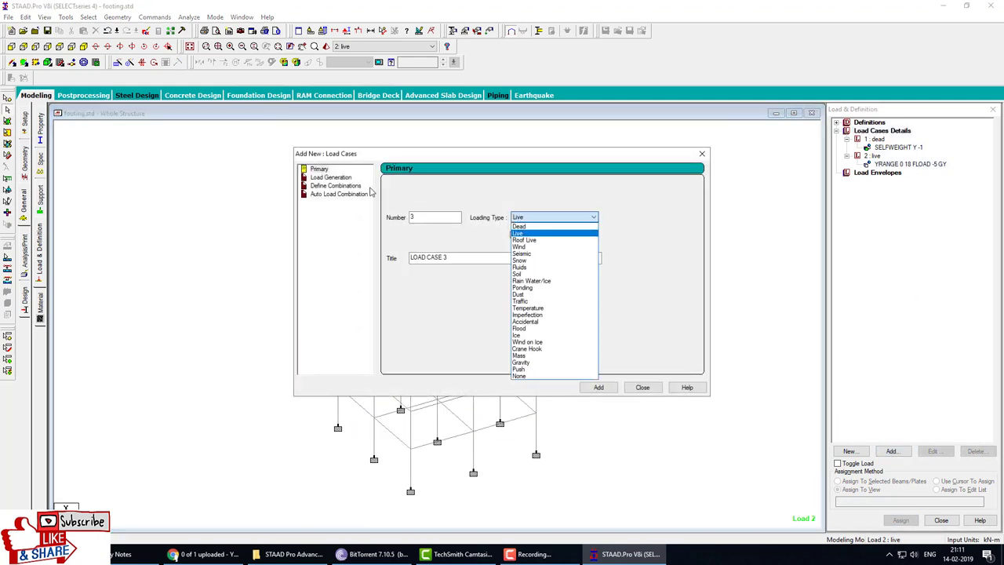
left_click(416, 194)
left_click(321, 186)
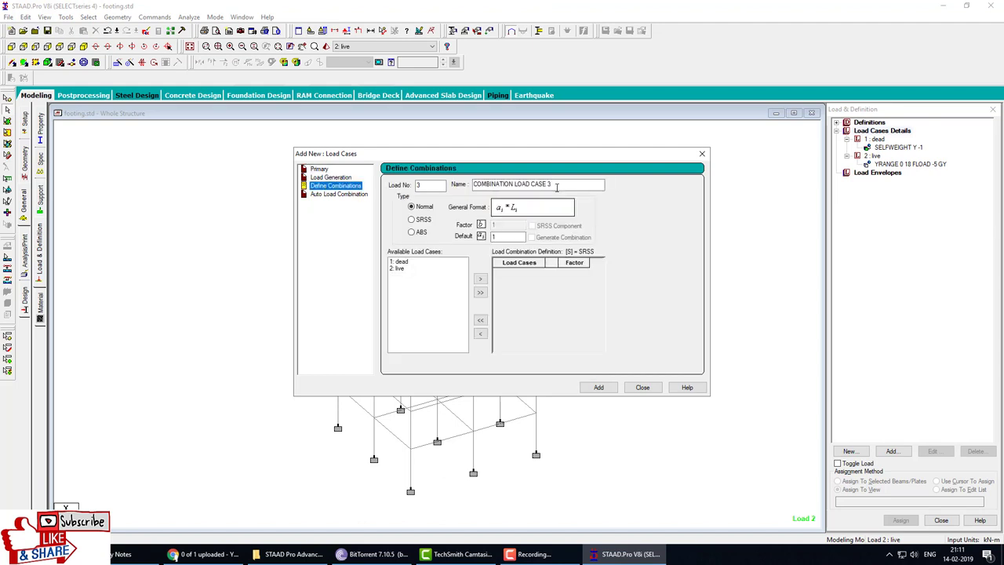
left_click_drag(556, 186, 266, 165)
type("1.5(dl+ll")
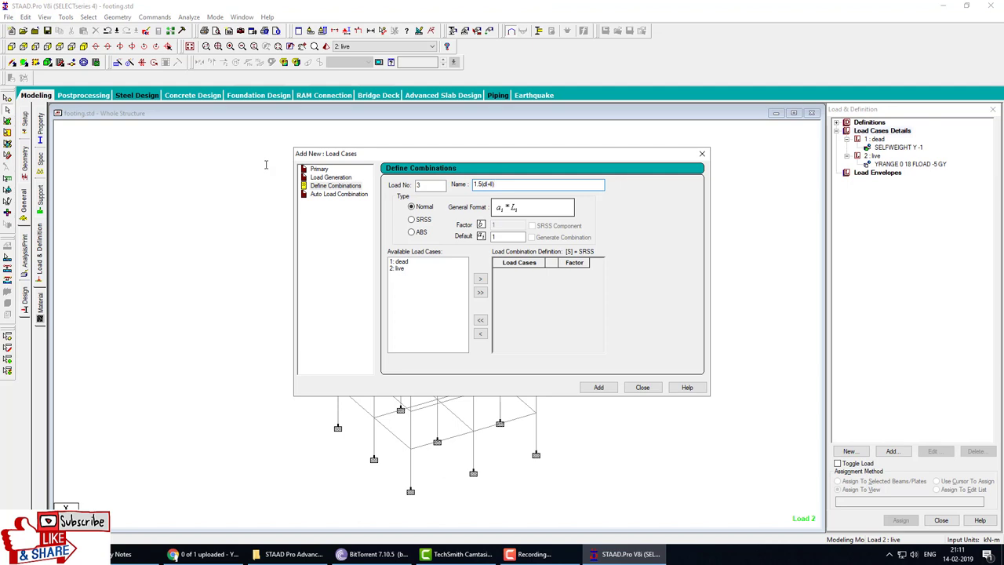
left_click(479, 293)
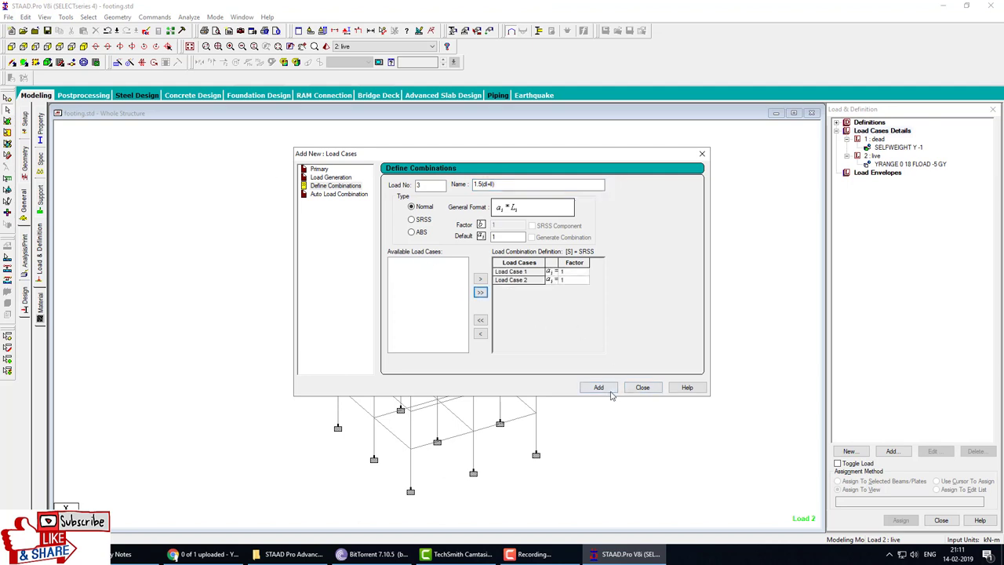
double_click(577, 272)
type("1.5")
left_click(612, 386)
left_click(634, 390)
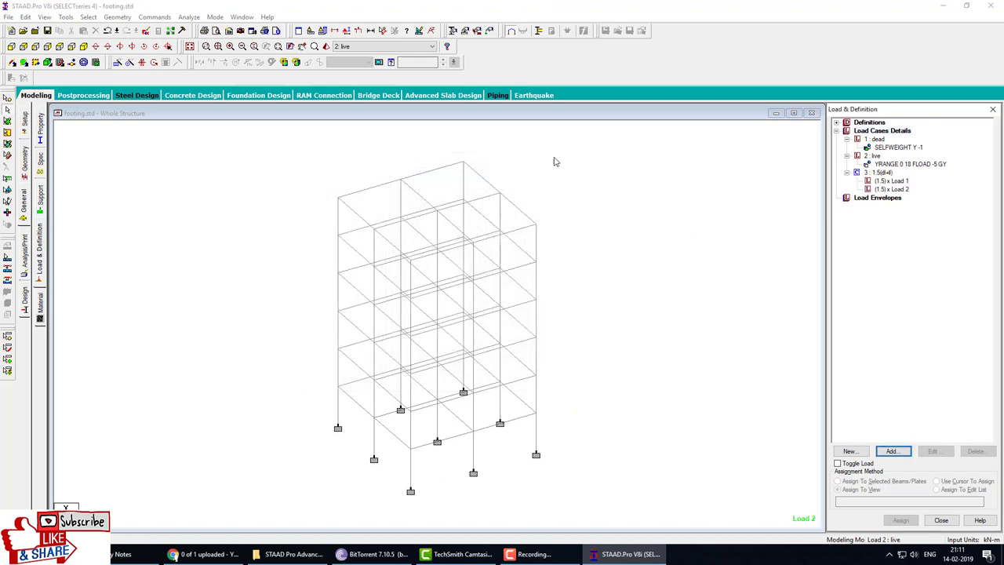
left_click(27, 249)
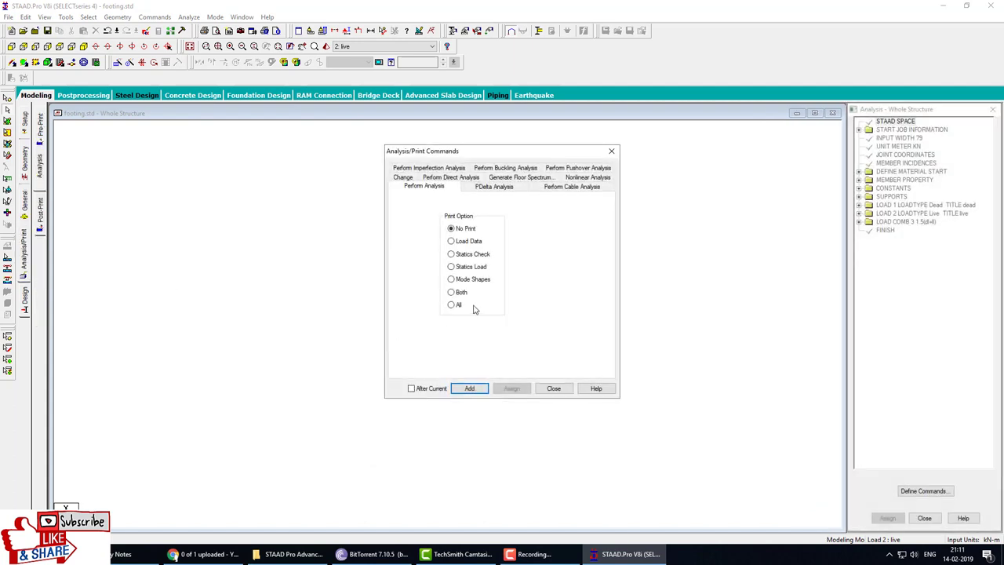
Add the PERFORM ANALYSIS command with the PRINT ALL option to the input
left_click(460, 307)
left_click(469, 389)
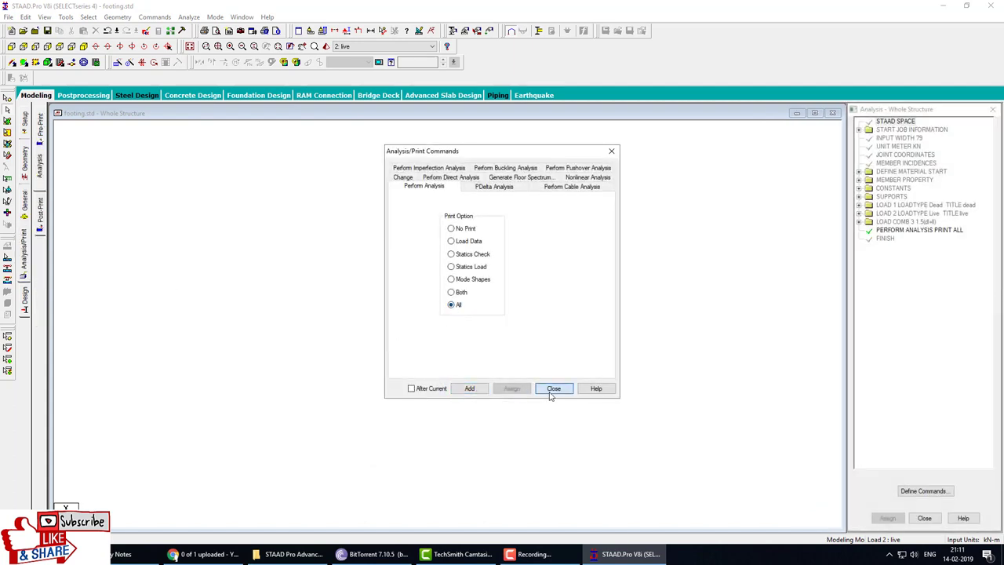
left_click(553, 389)
Save footing.std and run the analysis, finishing with 0 errors and 0 warnings
left_click(185, 19)
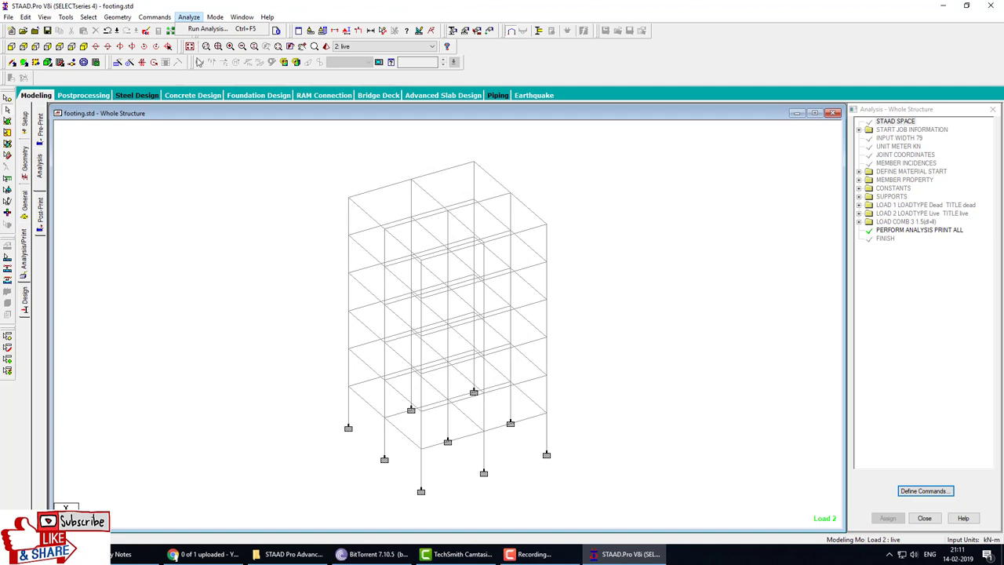
left_click(205, 30)
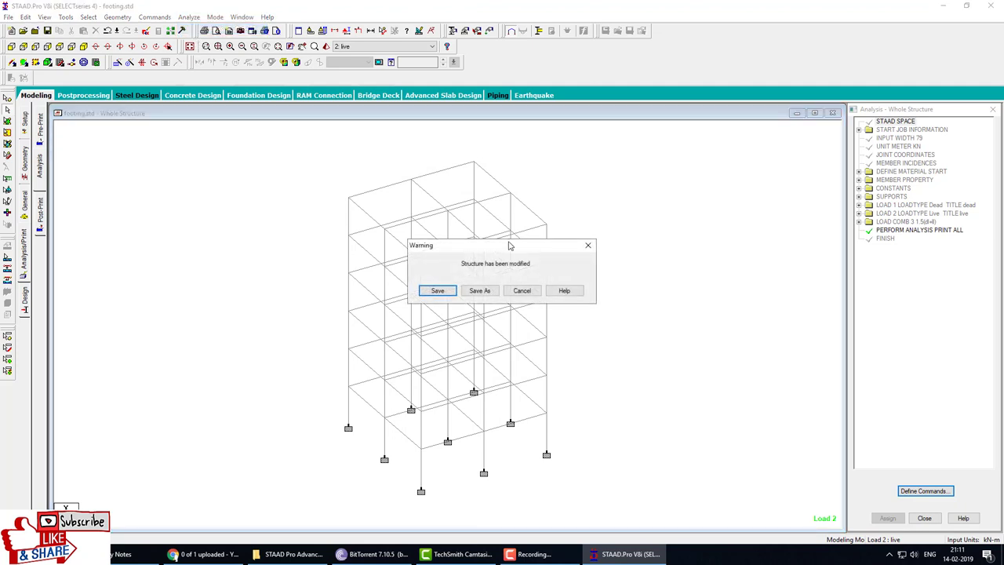
left_click(437, 291)
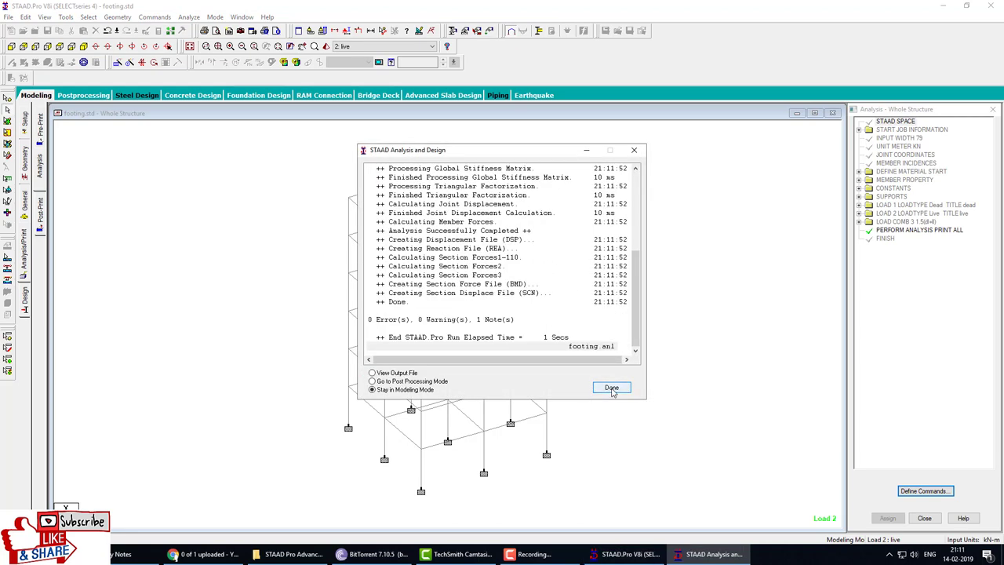
left_click(610, 385)
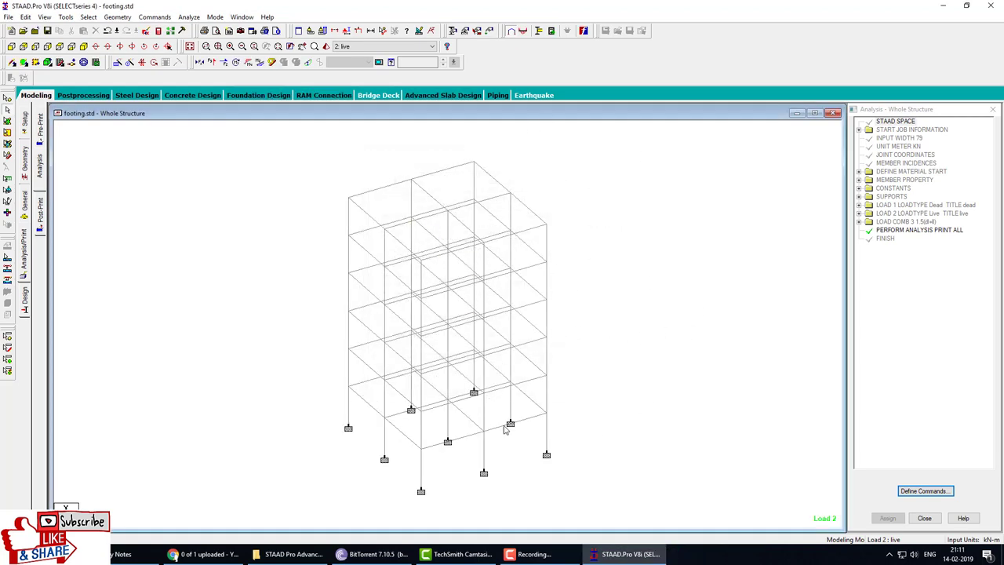
mouse_move(557, 467)
left_mouse_down()
mouse_move(549, 442)
mouse_move(539, 503)
left_mouse_up()
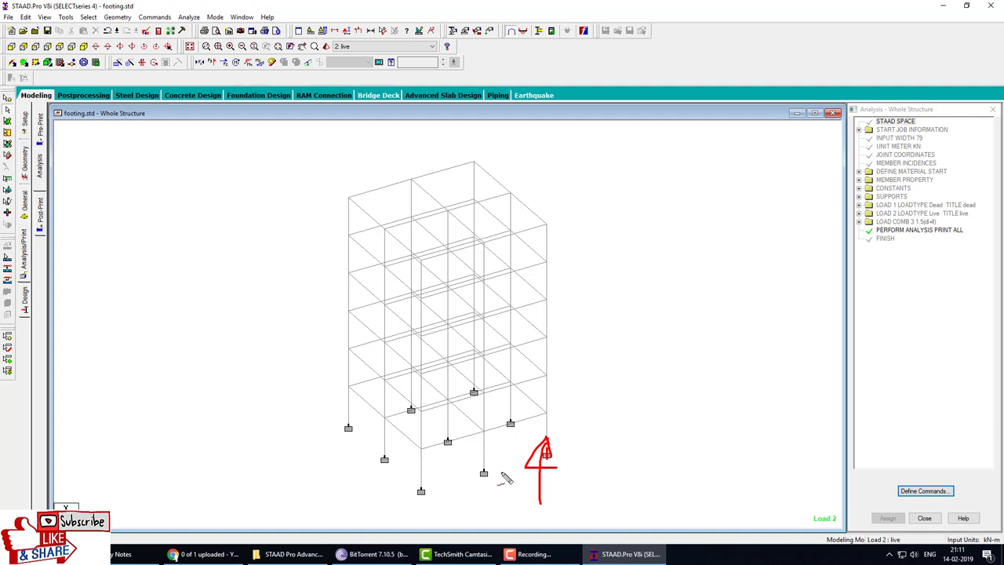
key("Escape")
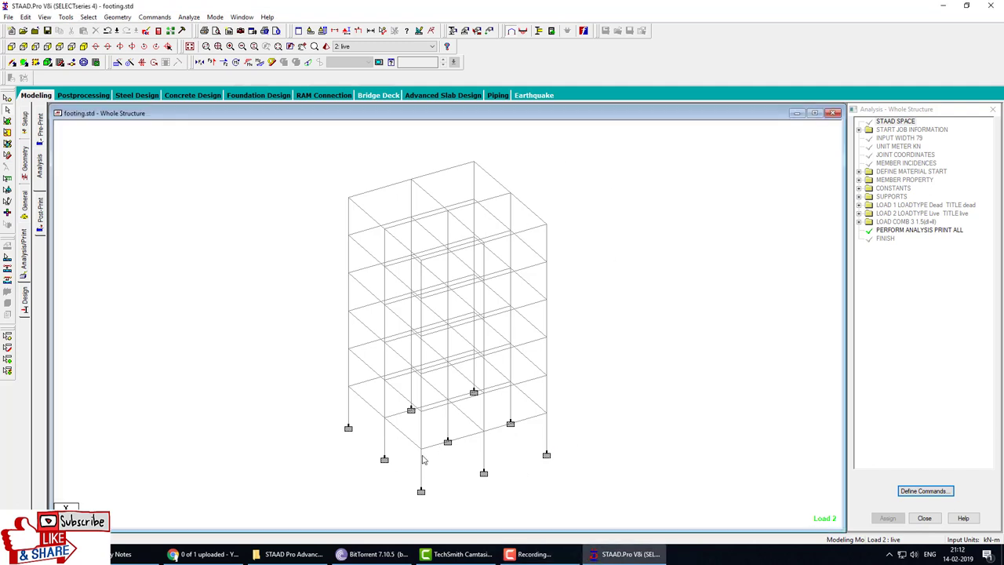
left_click(348, 428, "ctrl")
left_click(409, 409, "ctrl")
left_click(470, 391, "ctrl")
left_click_drag(393, 454, 428, 446)
left_click_drag(444, 444, 515, 422)
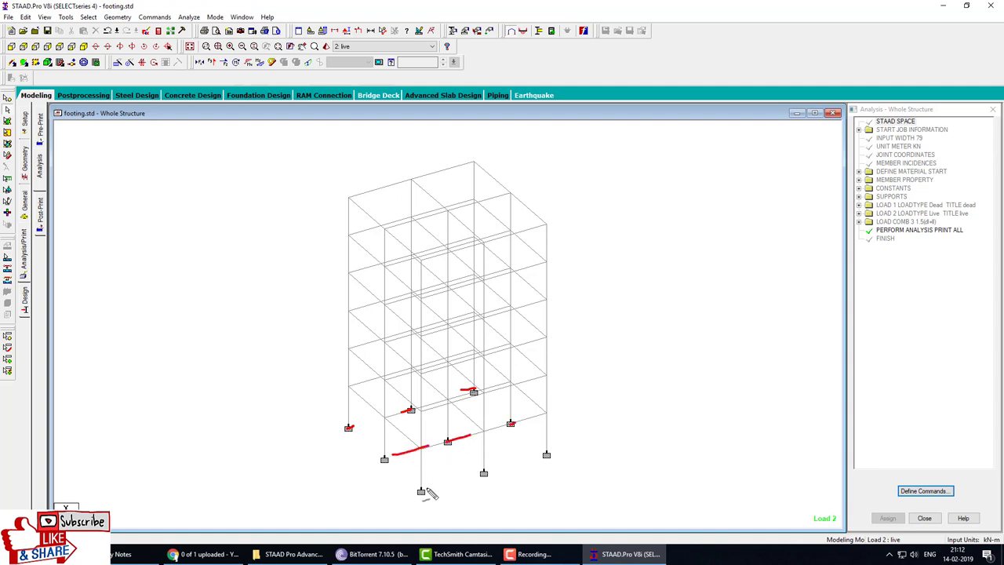
left_click_drag(411, 495, 431, 487)
key("Escape")
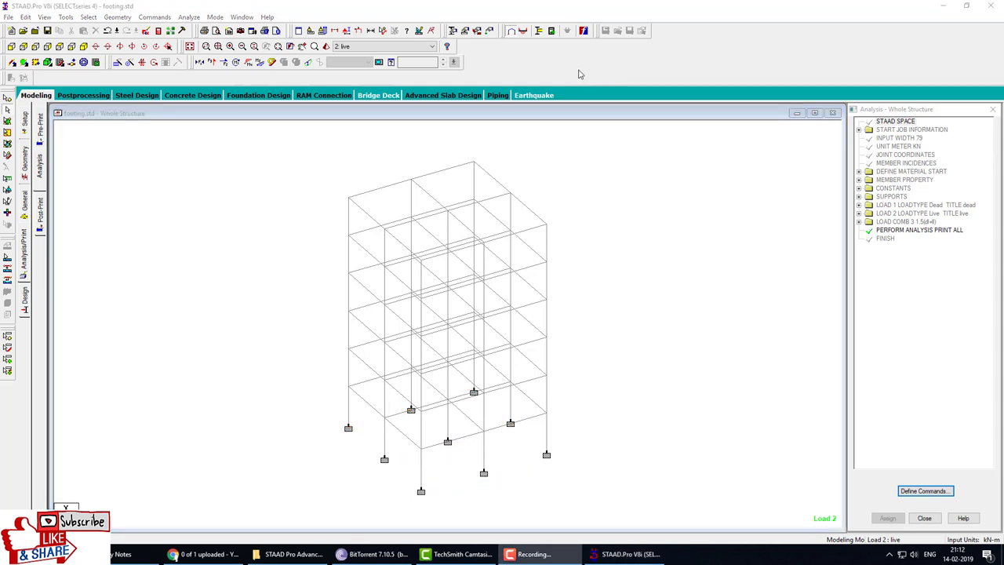
Include load case 3: 1.5(dl+ll) for foundation design and launch STAAD.foundation
left_click(585, 32)
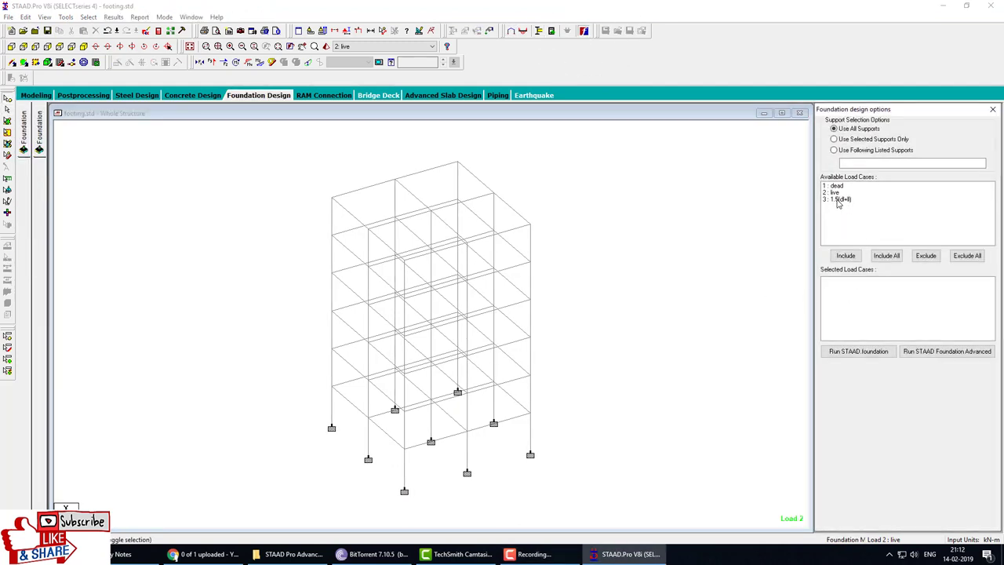
left_click(838, 201)
left_click(845, 256)
left_click(858, 351)
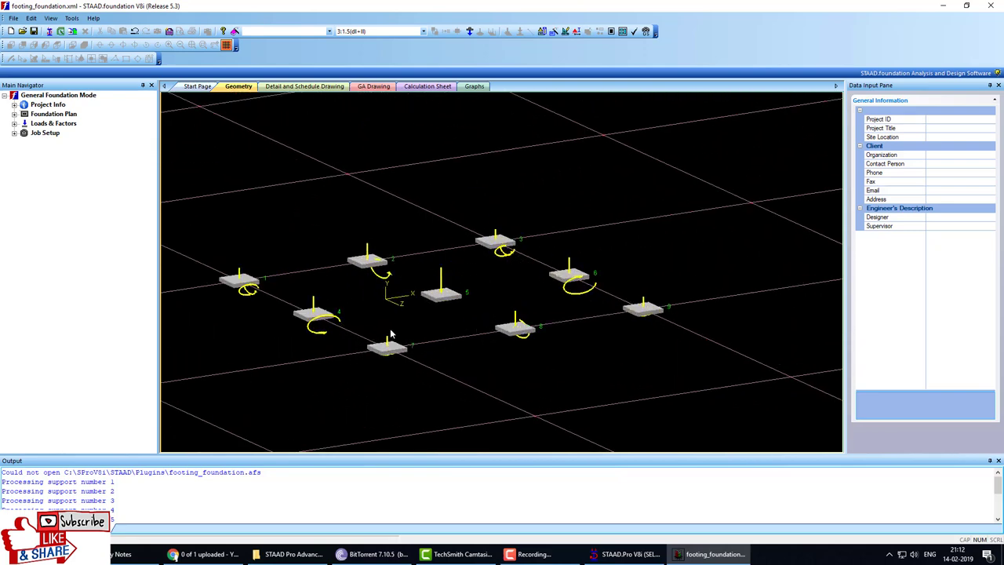
Set up new job 'Isolated' with the Indian design code and load case 3: 1.5(dl+ll)
left_click(13, 133)
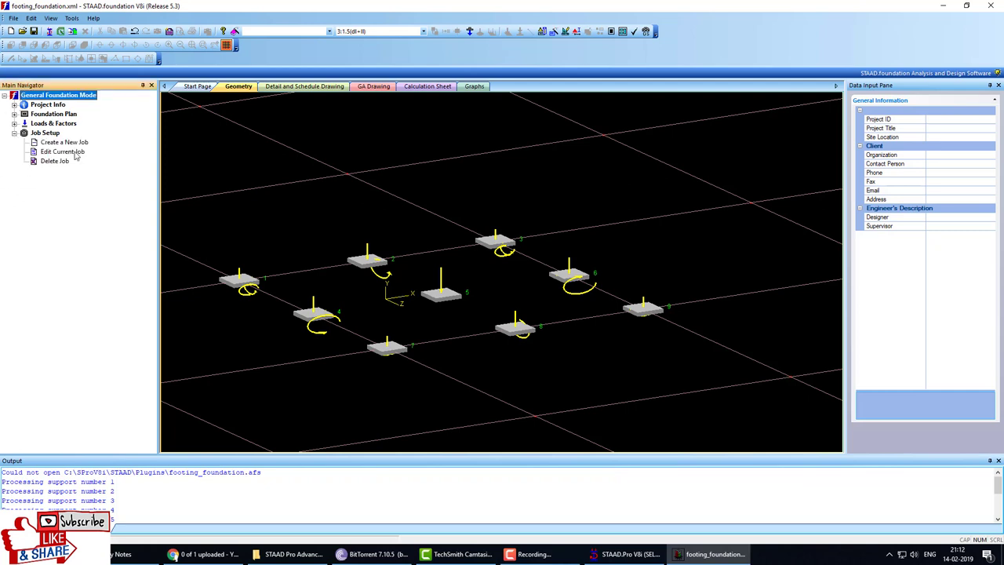
left_click(75, 142)
left_click(947, 120)
type("Isolated")
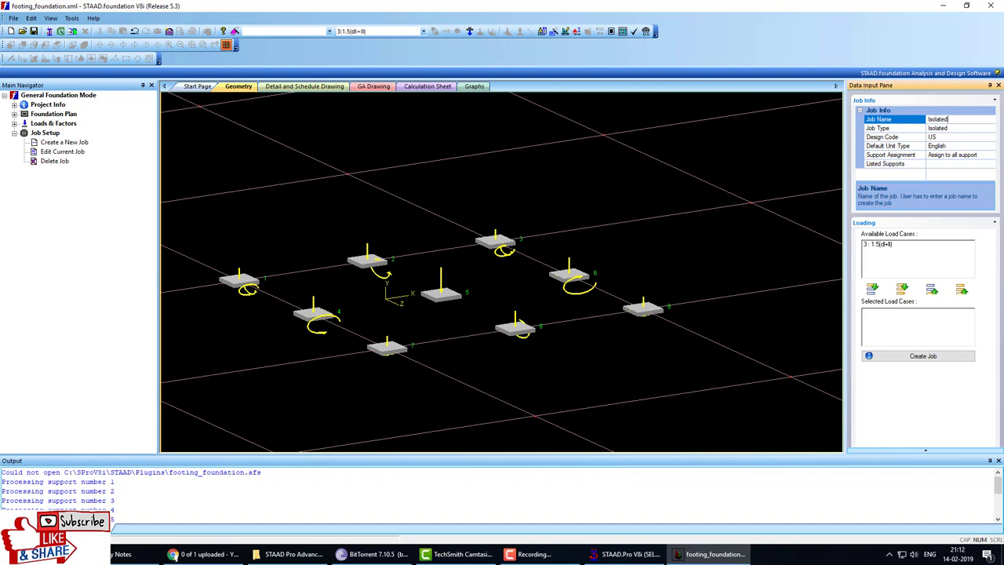
left_click(967, 138)
left_click(991, 137)
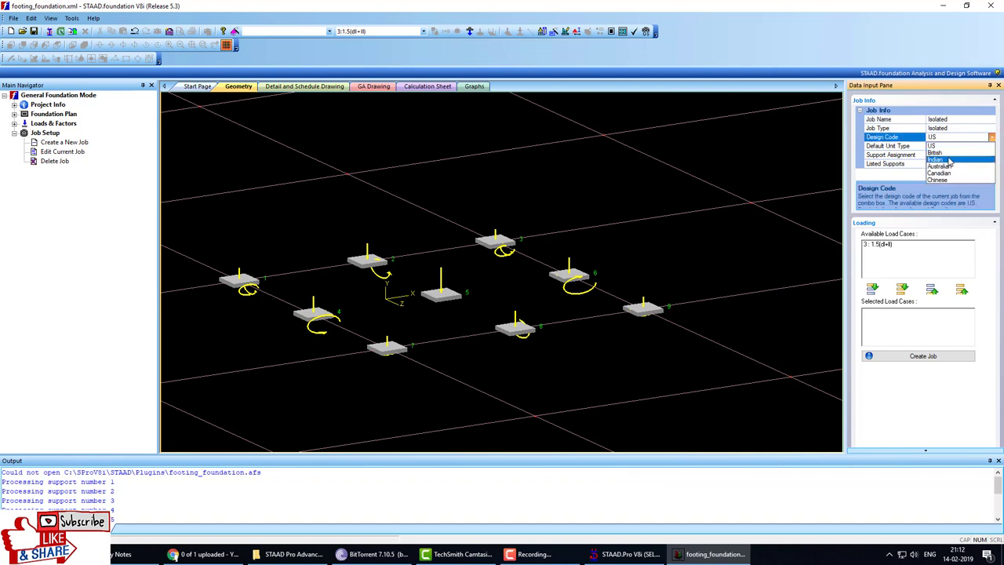
left_click(952, 167)
left_click(887, 243)
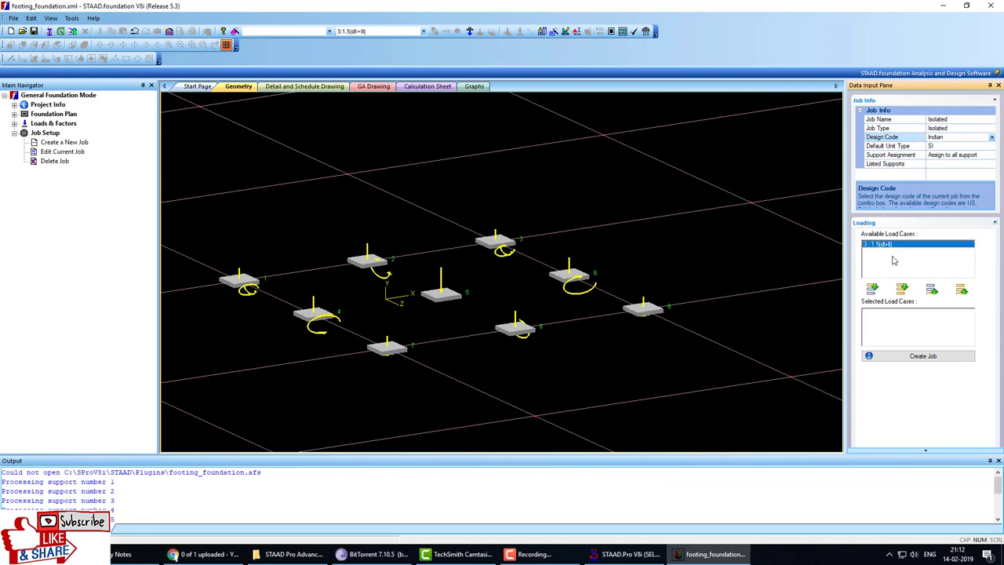
left_click(902, 289)
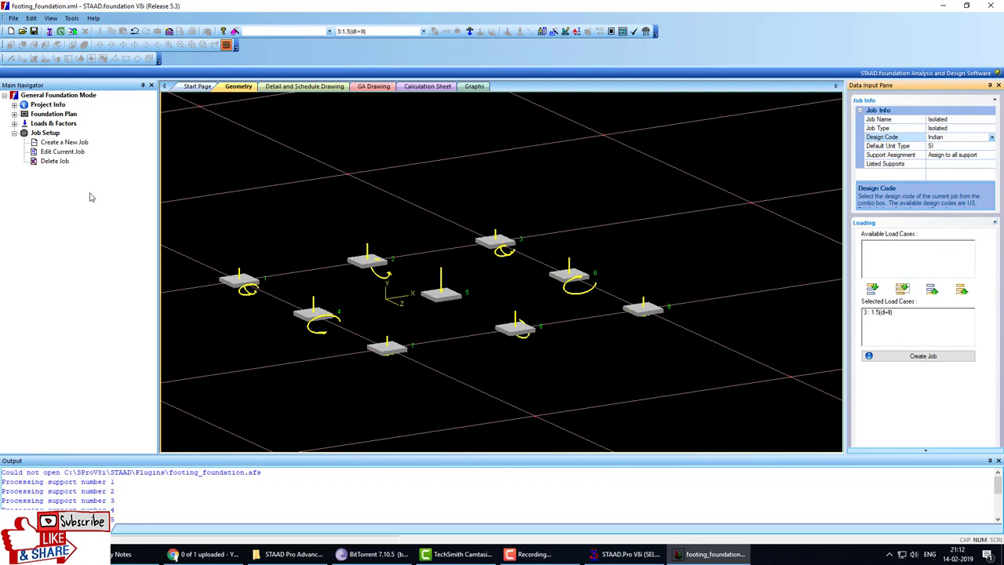
Create the Isolated footing job for supports 1 to 9
left_click_drag(57, 187, 62, 182)
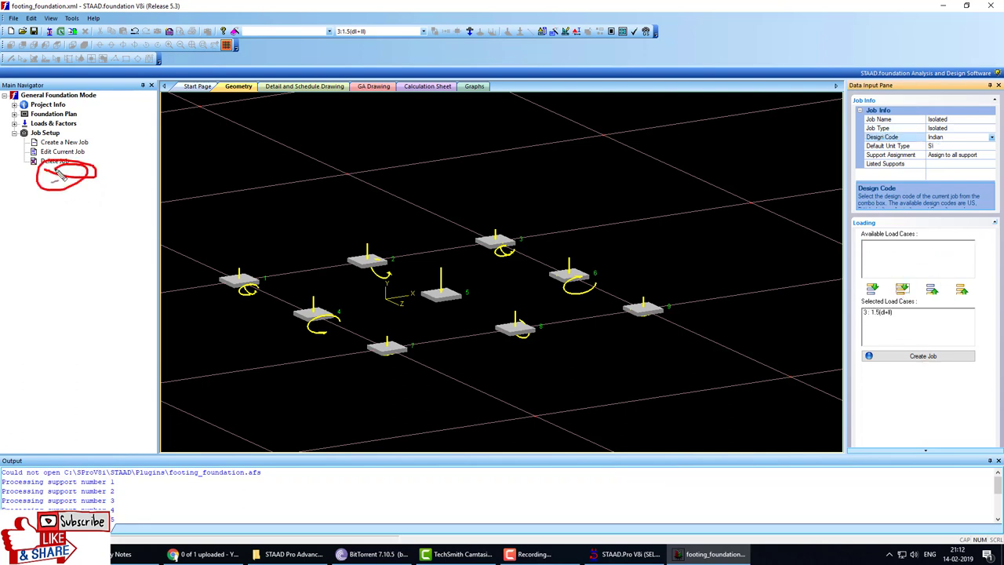
left_click(924, 356)
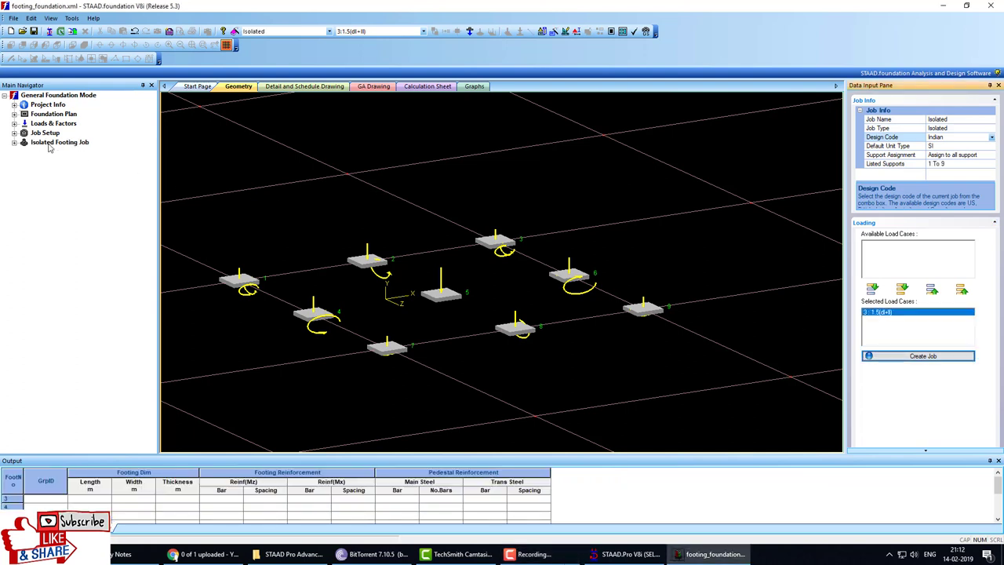
left_click(15, 143)
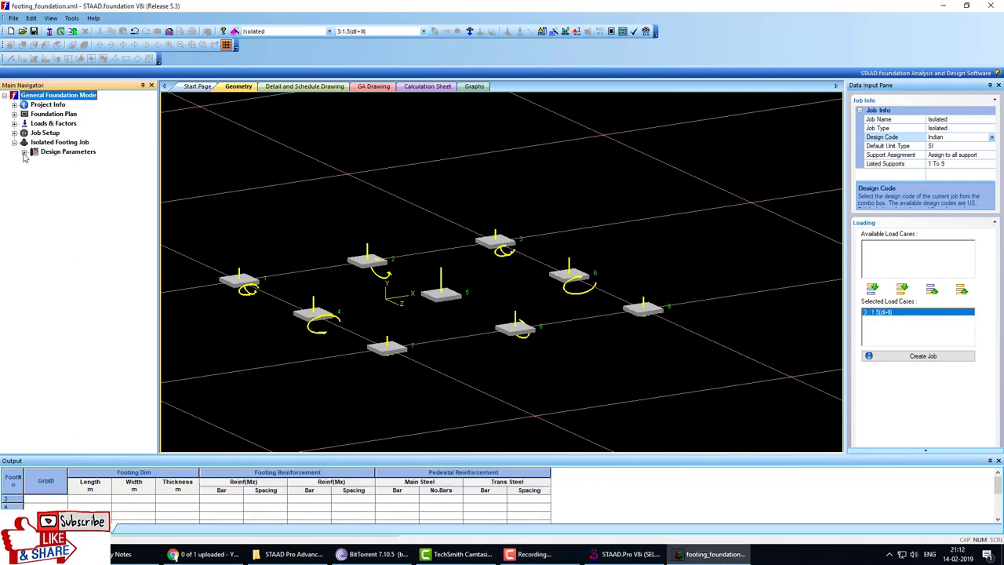
Review the Concrete & Rebar, Cover & Soil and Footing Geometry parameters, then start the design
left_click(24, 153)
left_click(72, 162)
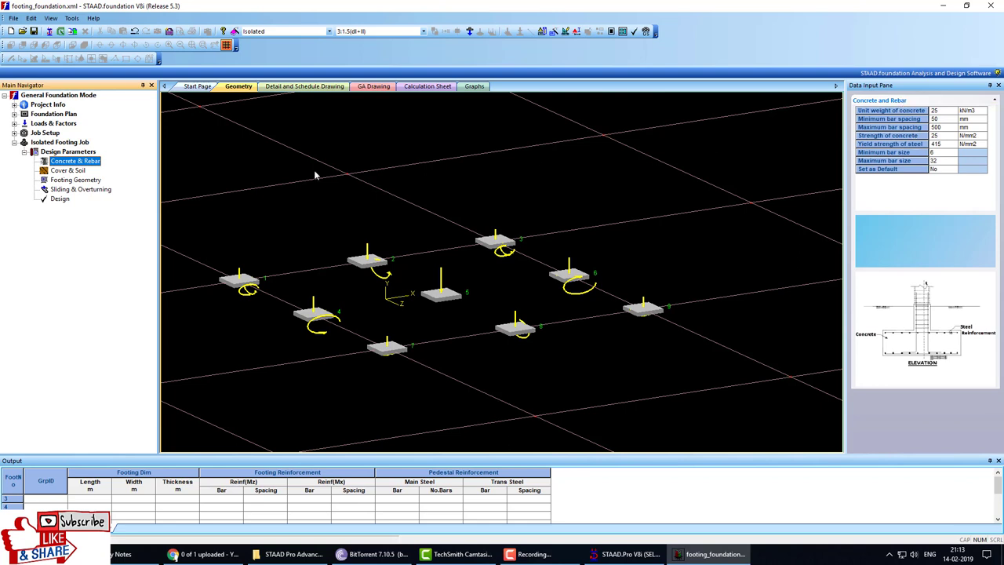
left_click(80, 172)
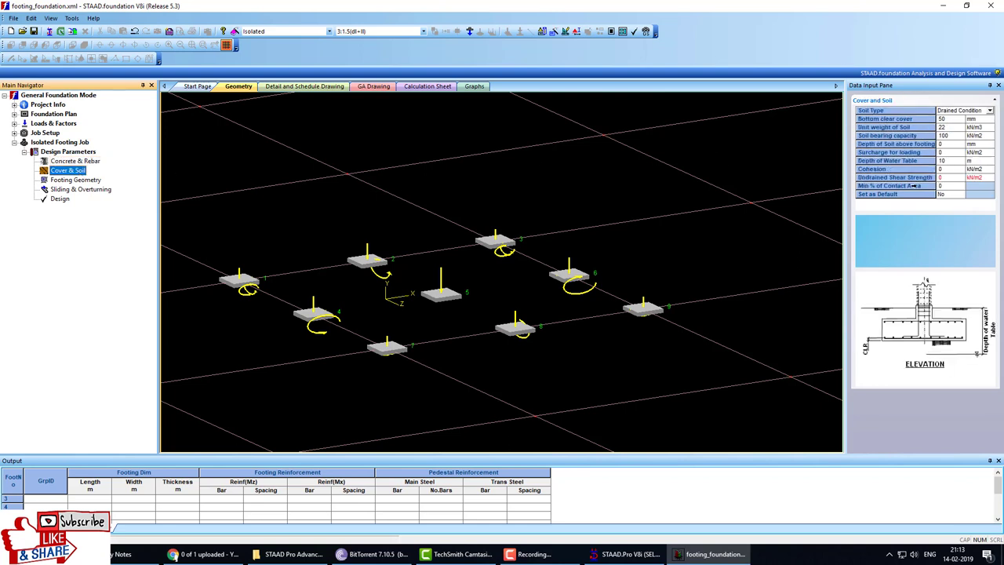
left_click(76, 181)
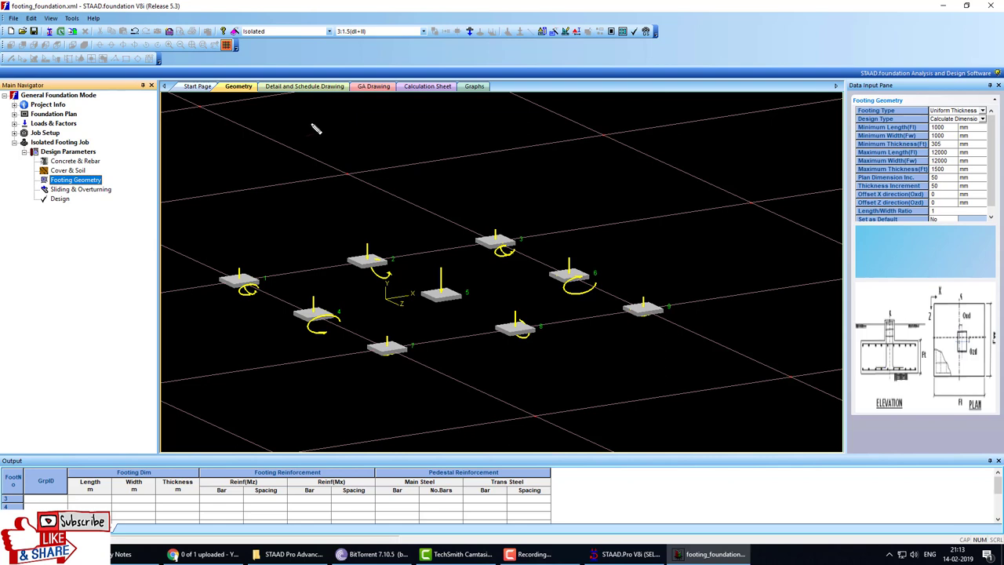
mouse_move(311, 120)
left_mouse_down()
mouse_move(314, 142)
mouse_move(373, 142)
mouse_move(383, 127)
mouse_move(404, 142)
mouse_move(416, 125)
left_mouse_up()
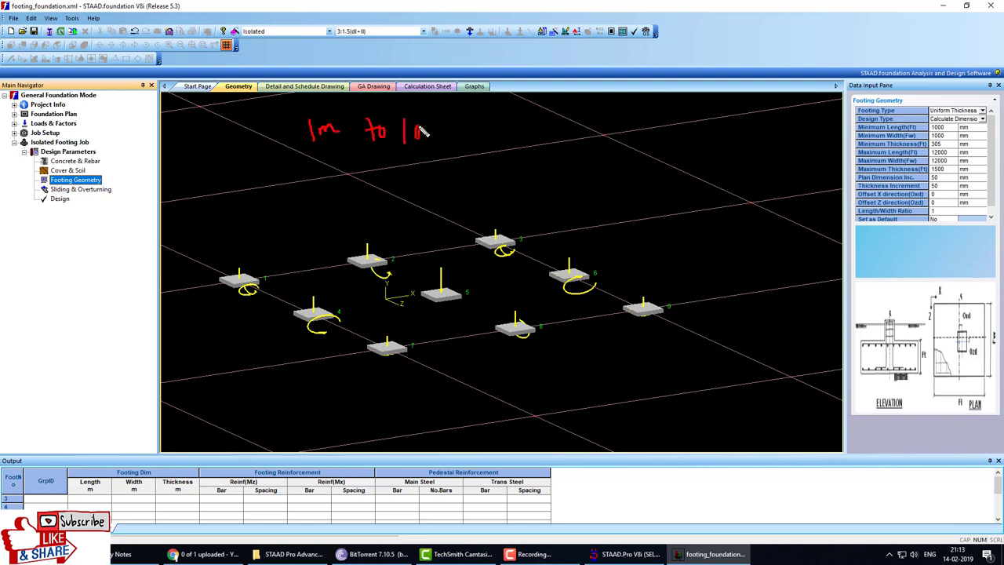
mouse_move(285, 113)
left_mouse_down()
mouse_move(440, 105)
mouse_move(301, 109)
left_mouse_up()
key("Escape")
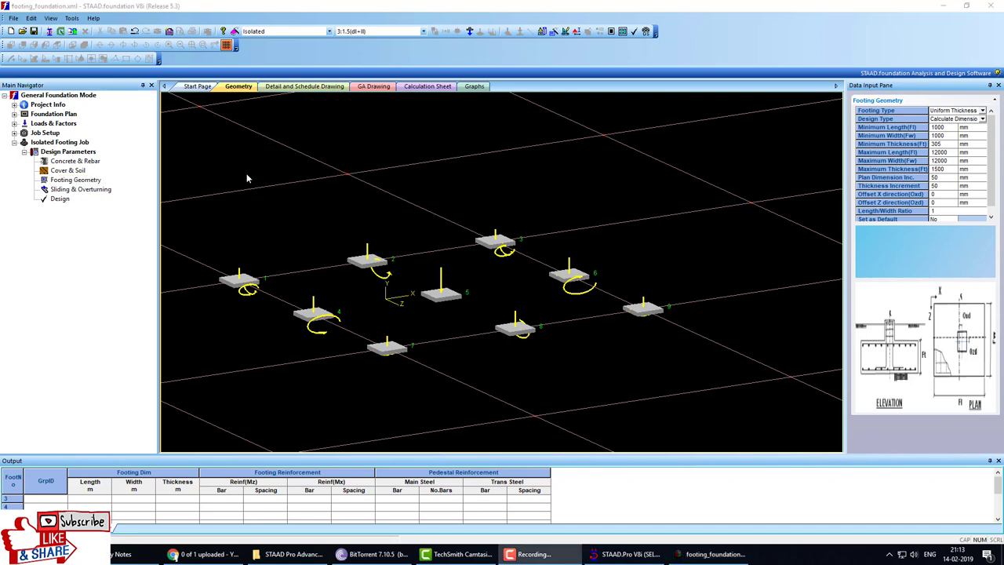
left_click(60, 199)
Run the IS 456-2000 design and review Isolated Footing 1's calculation sheet
left_click(506, 299)
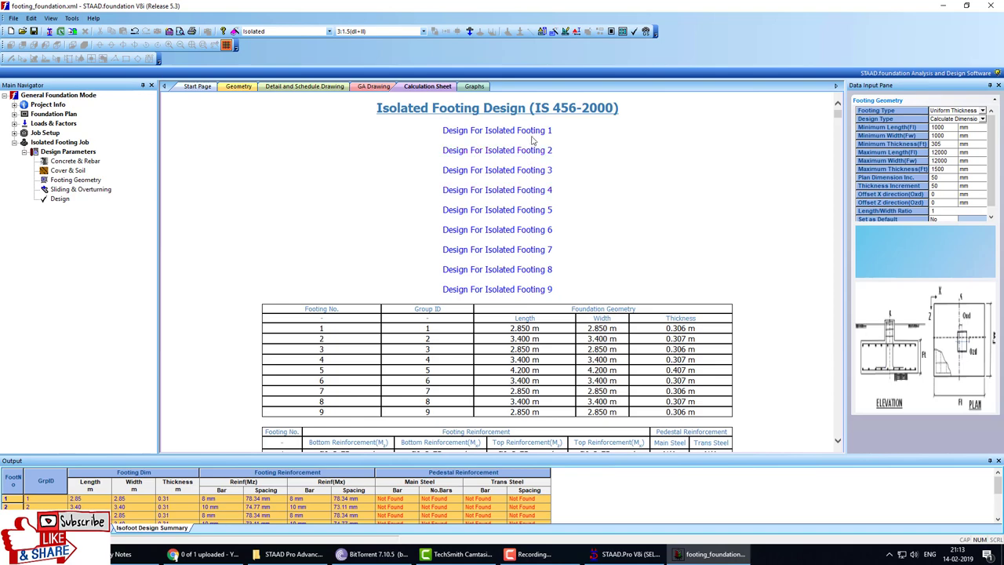
left_click(526, 132)
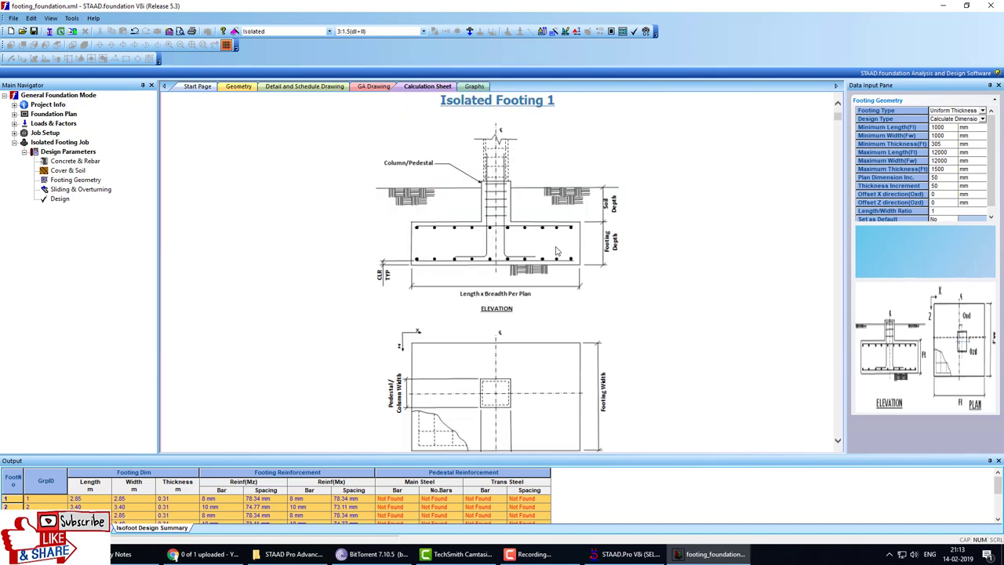
scroll(556, 251, "down", 2)
scroll(555, 251, "down", 5)
scroll(556, 251, "down", 5)
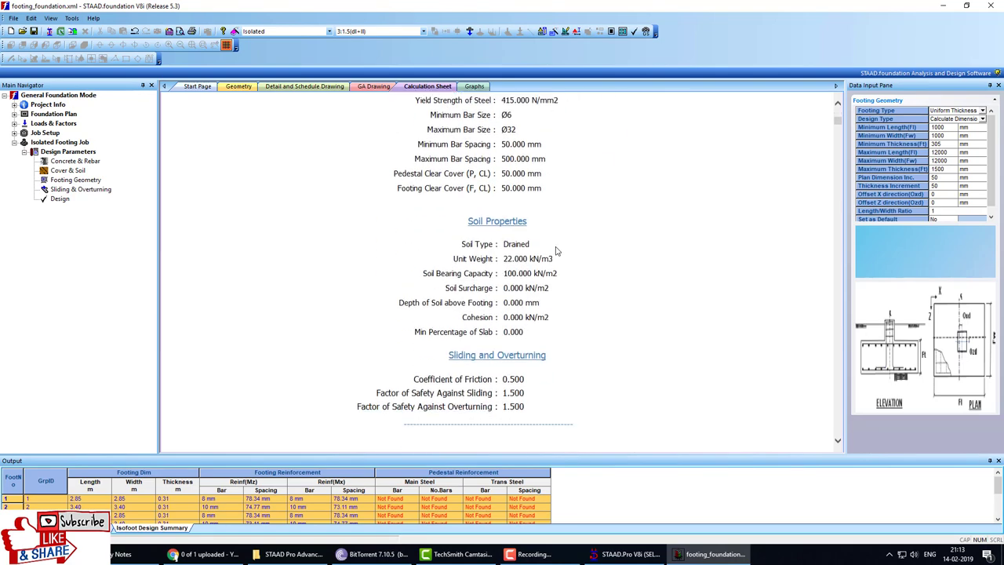
scroll(557, 250, "down", 5)
scroll(559, 250, "down", 5)
scroll(559, 250, "down", 5)
Show the GA drawing and zoom into the nine-footing size schedule
left_click(373, 87)
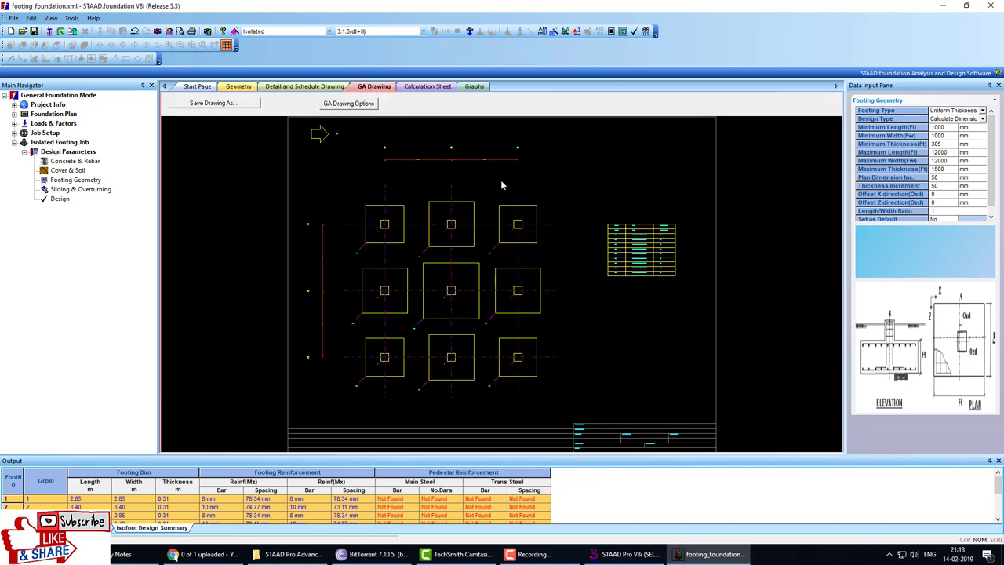
scroll(436, 272, "up", 1)
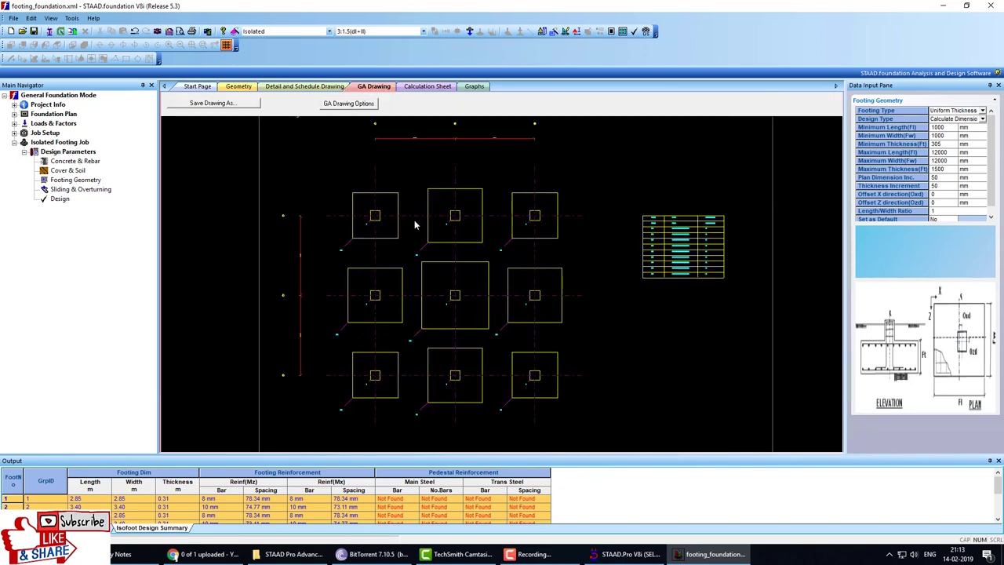
left_click_drag(458, 208, 460, 224)
mouse_move(429, 188)
left_mouse_down()
mouse_move(465, 186)
mouse_move(427, 257)
left_mouse_up()
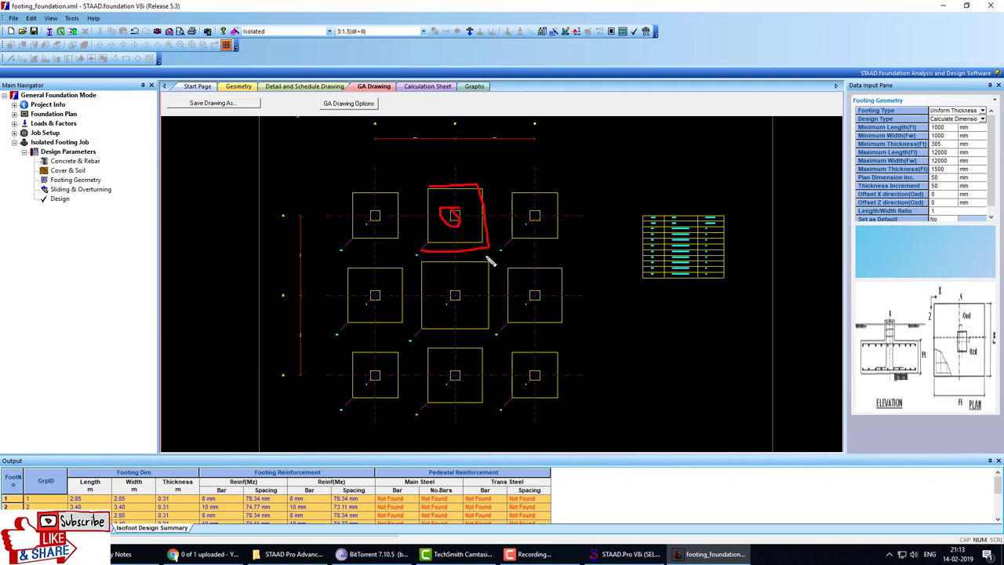
key("ctrl+shift+d")
scroll(733, 247, "down", 3)
scroll(727, 248, "up", 5)
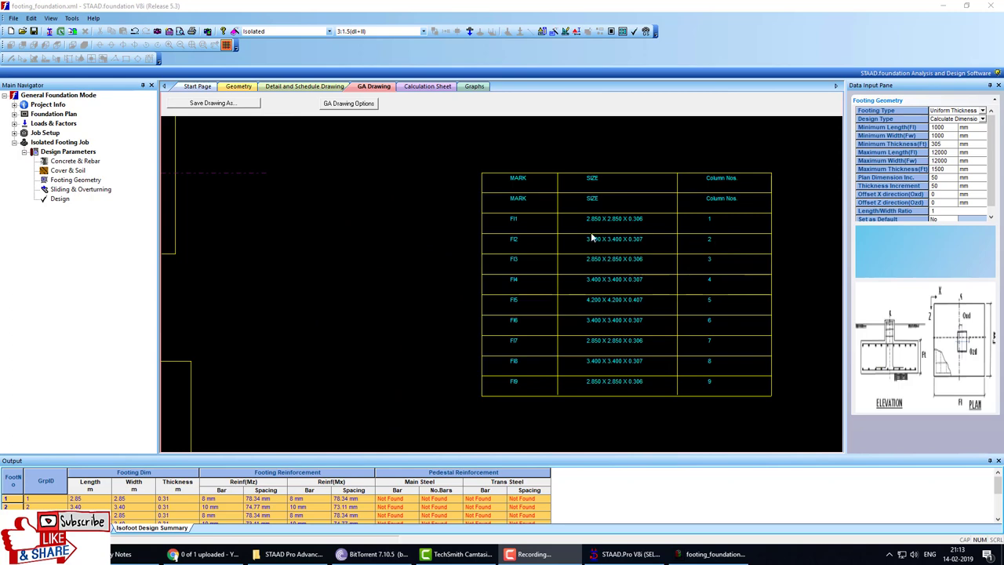
scroll(514, 218, "up", 5)
scroll(493, 232, "down", 4)
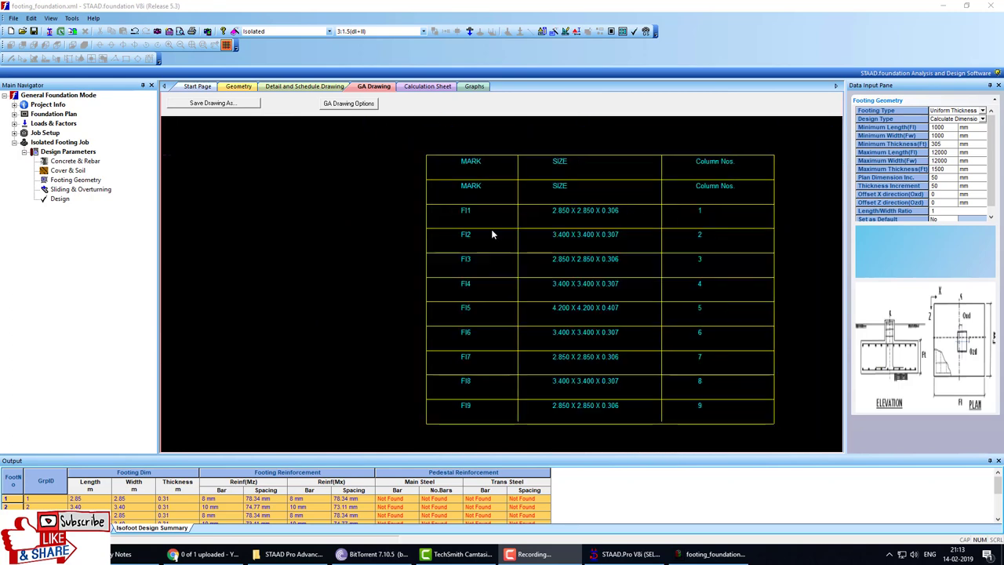
scroll(615, 233, "down", 3)
scroll(616, 237, "down", 2)
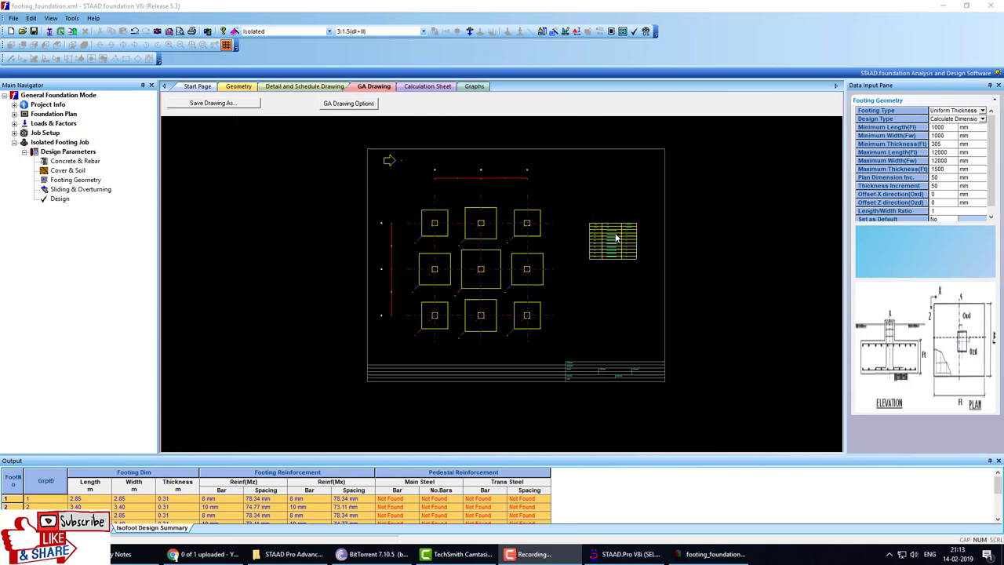
scroll(616, 237, "down", 1)
Show the Detail and Schedule Drawing and zoom into the footing elevation
left_click(304, 86)
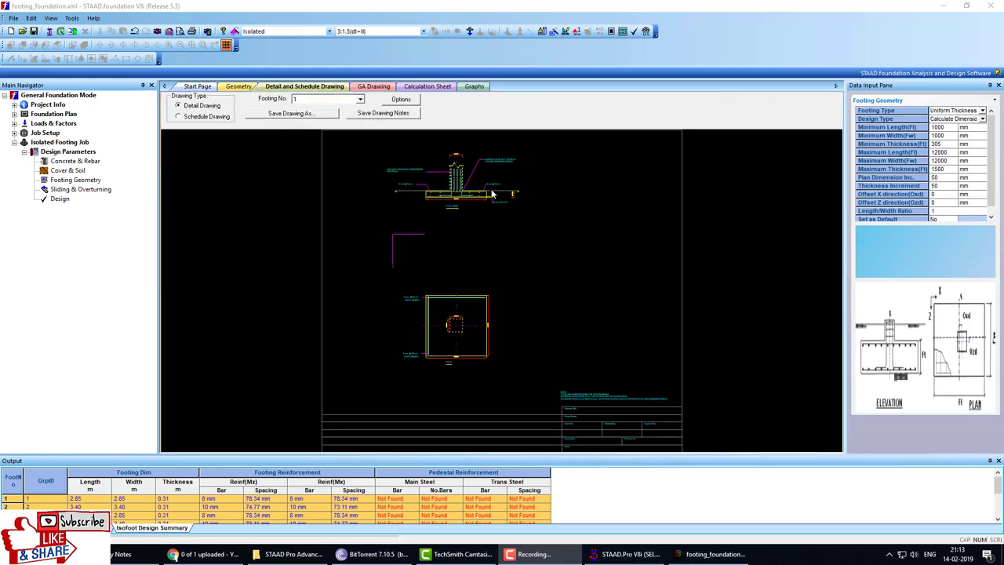
scroll(441, 161, "up", 2)
scroll(441, 161, "up", 2)
scroll(441, 161, "up", 1)
scroll(428, 192, "up", 2)
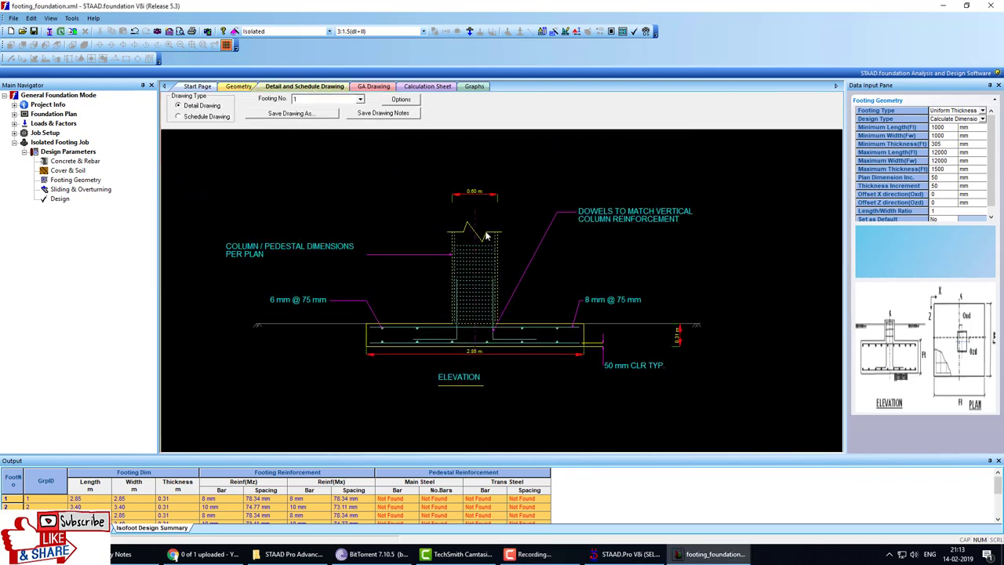
scroll(414, 226, "up", 1)
scroll(414, 225, "down", 1)
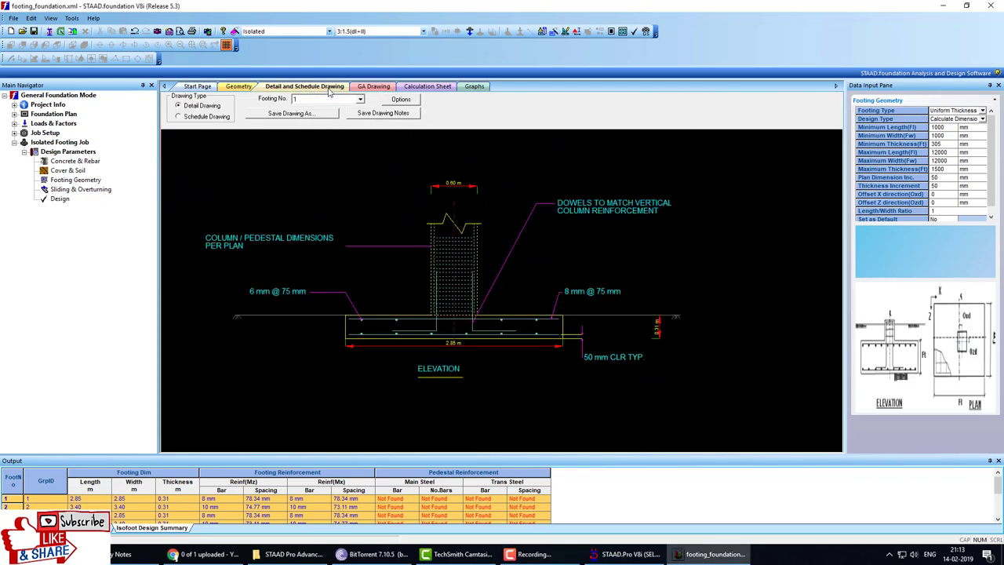
Display footing 5's detail drawing with its elevation and plan reinforcement
left_click(333, 99)
left_click(318, 142)
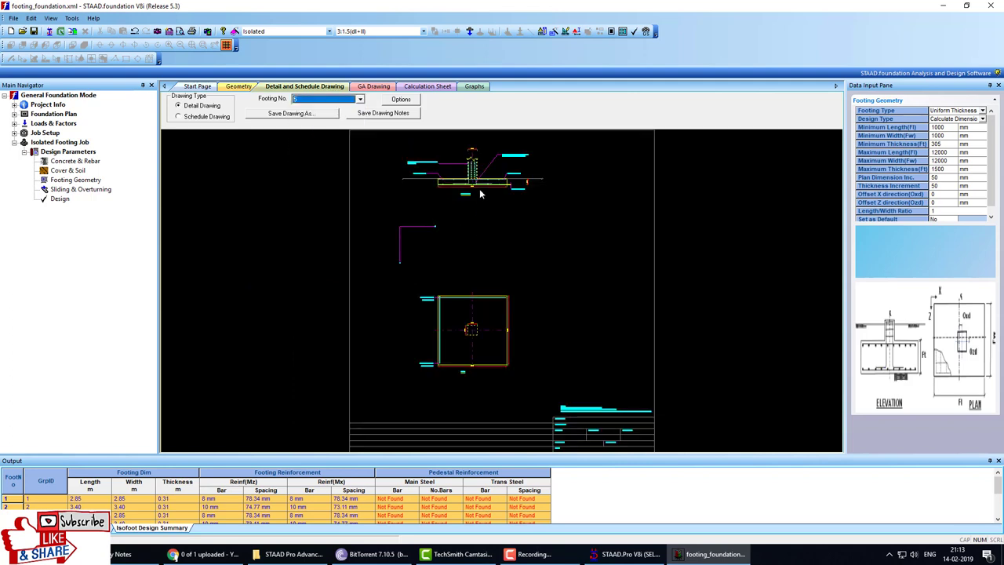
scroll(471, 369, "up", 3)
scroll(489, 367, "up", 1)
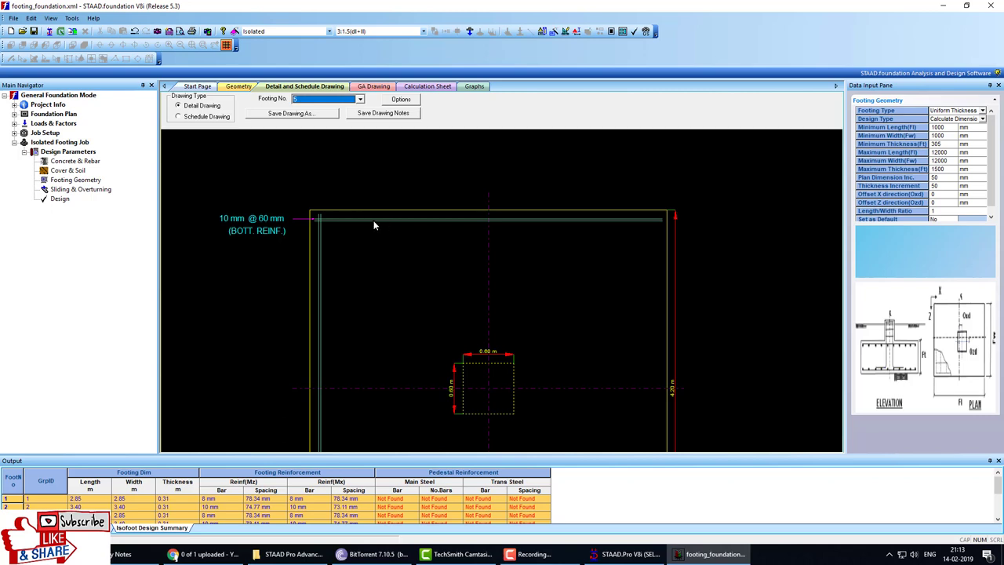
scroll(373, 221, "down", 1)
scroll(402, 218, "down", 2)
scroll(448, 217, "down", 2)
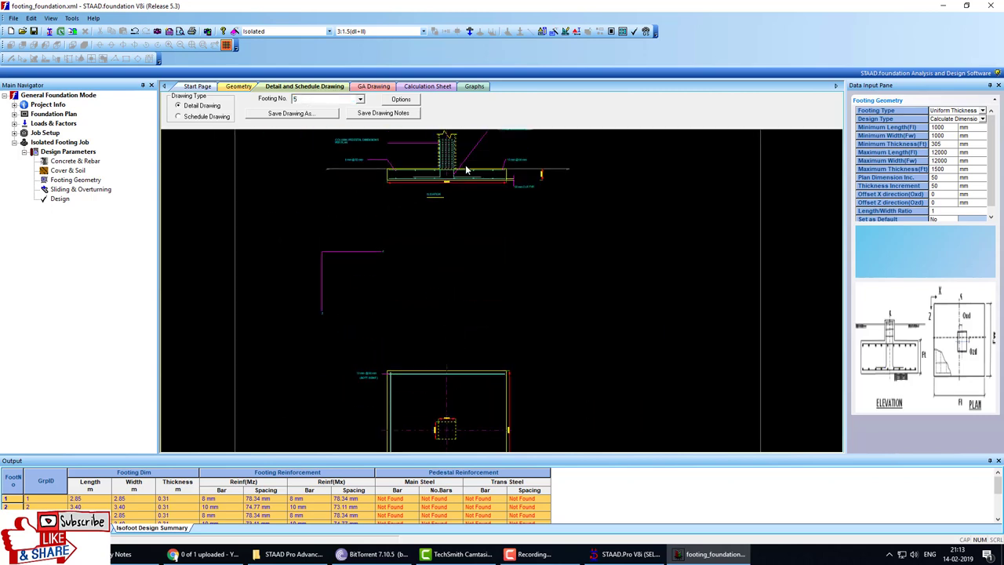
scroll(466, 169, "up", 1)
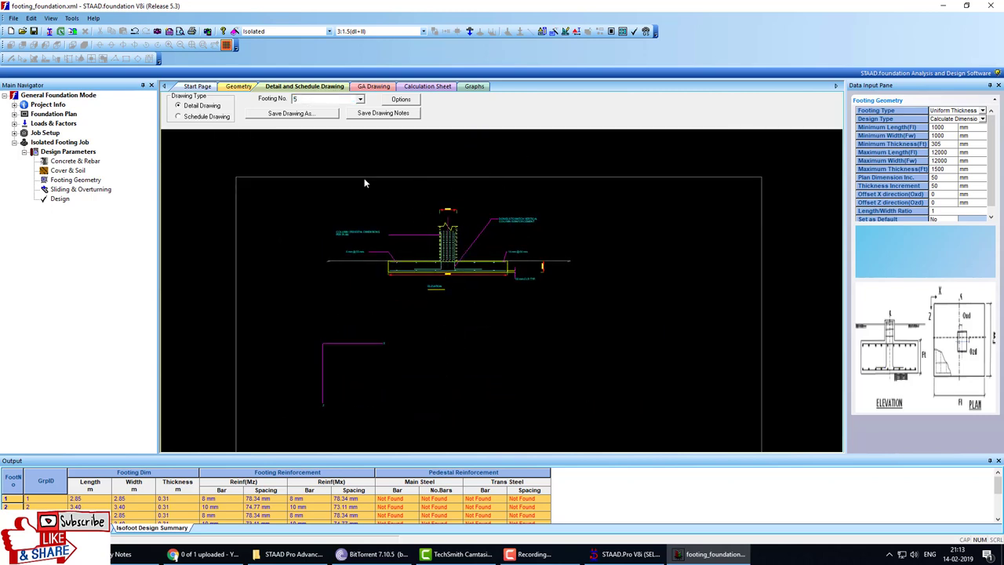
left_click(280, 116)
Close STAAD.foundation and go to Modeling > Load & Definition in STAAD.Pro
left_click(990, 5)
left_click(530, 299)
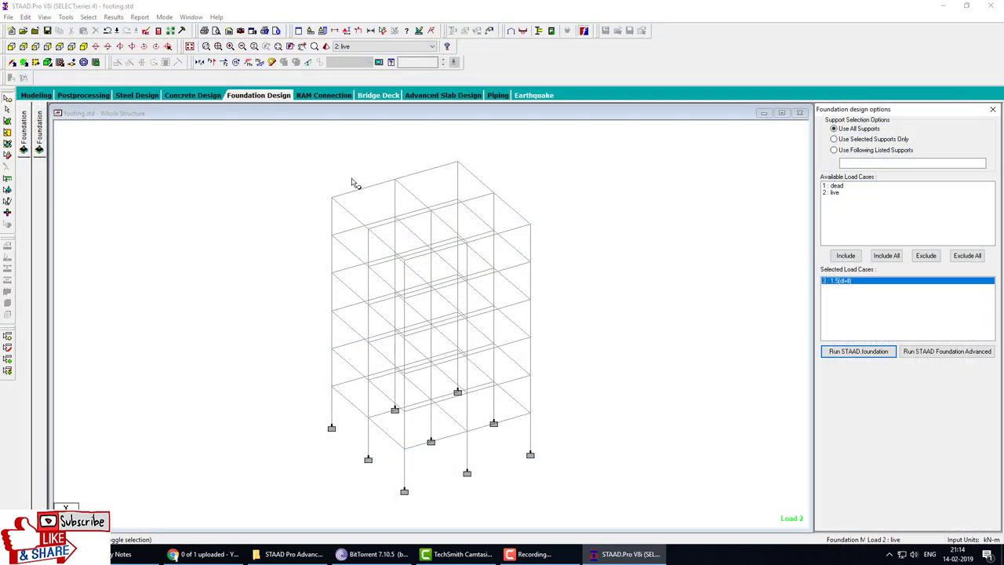
left_click(36, 96)
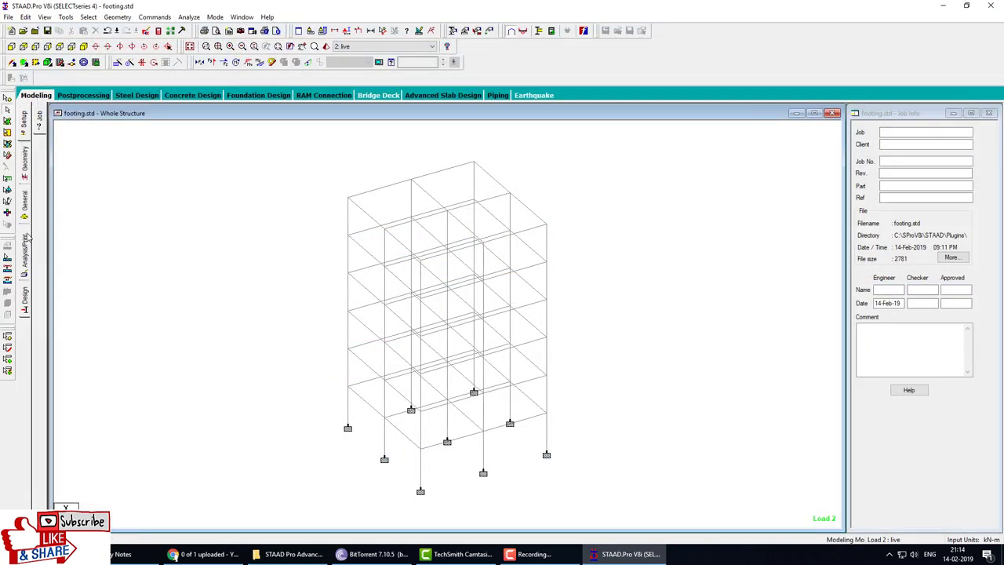
left_click(26, 205)
left_click(43, 240)
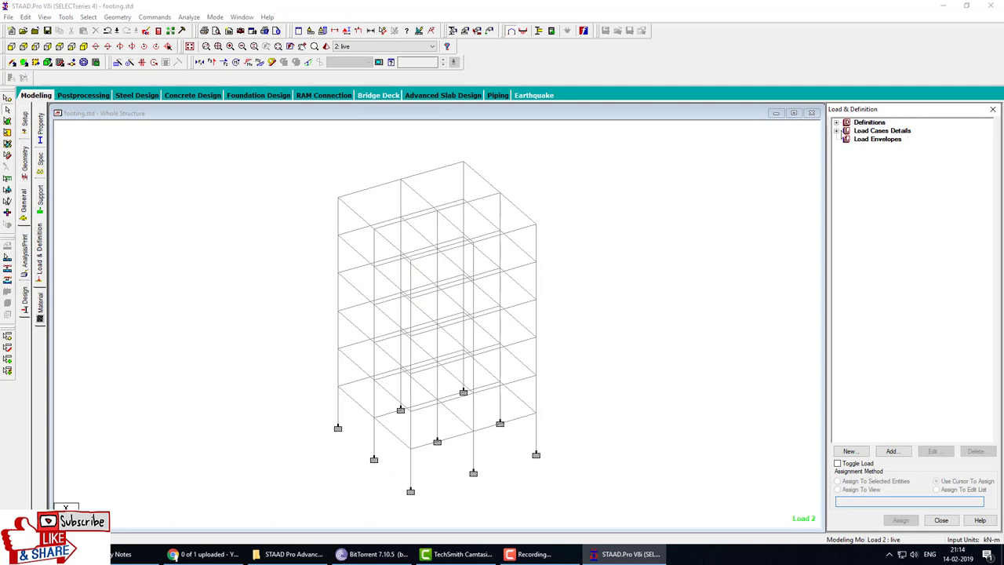
Change the live case's YRANGE floor load pressure to -50 kN/m2
left_click(834, 135)
left_click(837, 131)
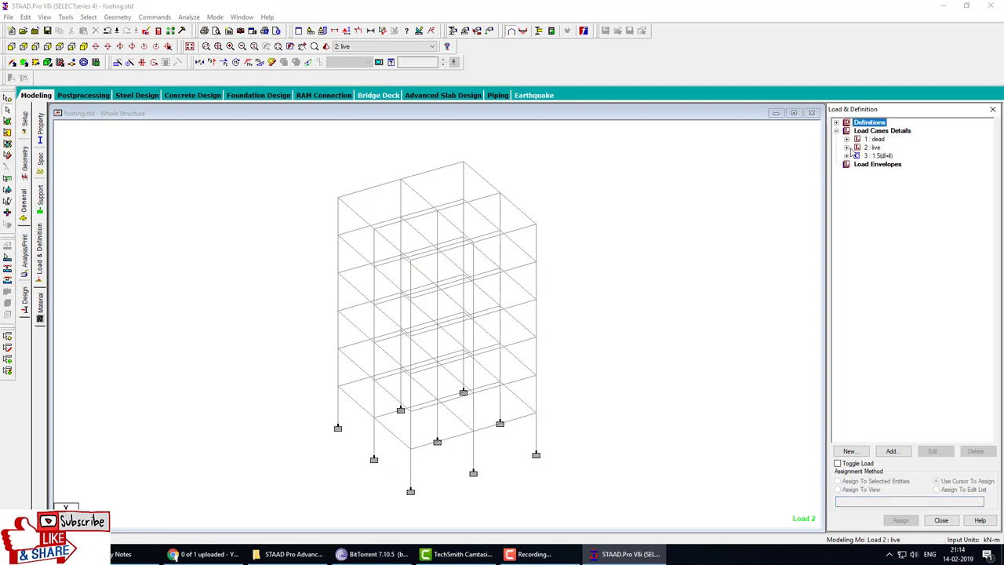
left_click(848, 147)
double_click(873, 155)
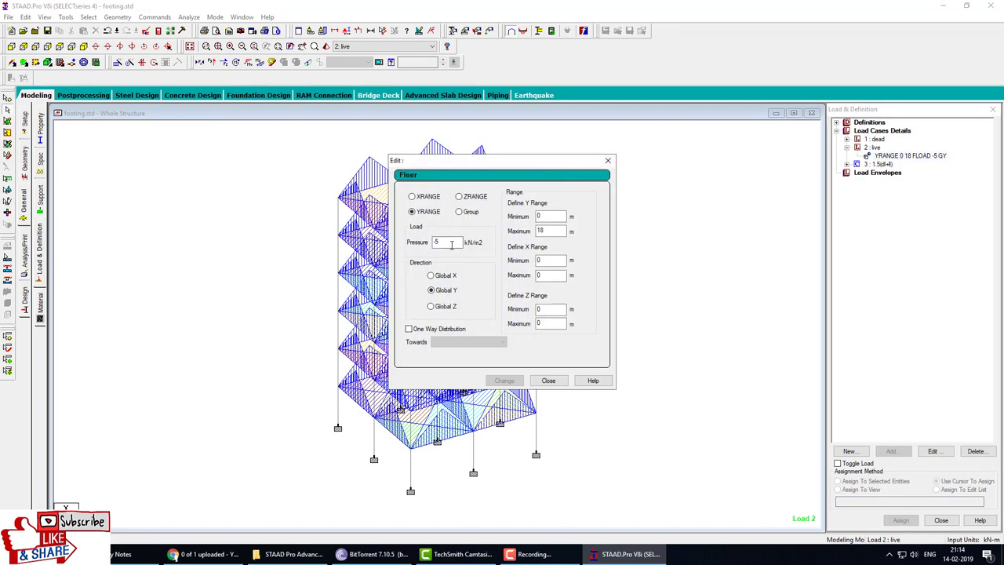
double_click(449, 244)
type("-5")
left_click(505, 380)
left_click(536, 301)
left_click(548, 380)
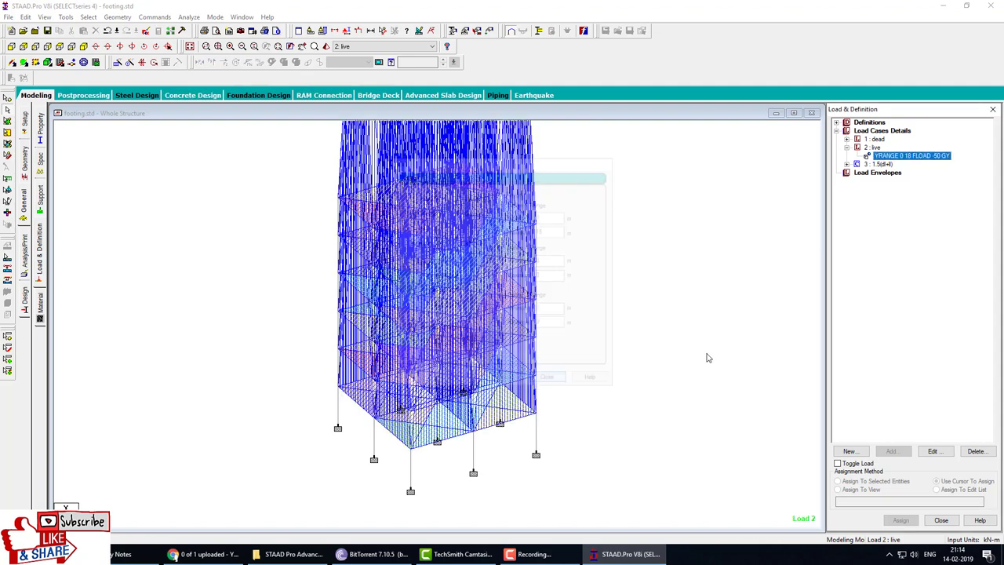
Save the model and rerun the analysis
left_click(189, 16)
left_click(212, 29)
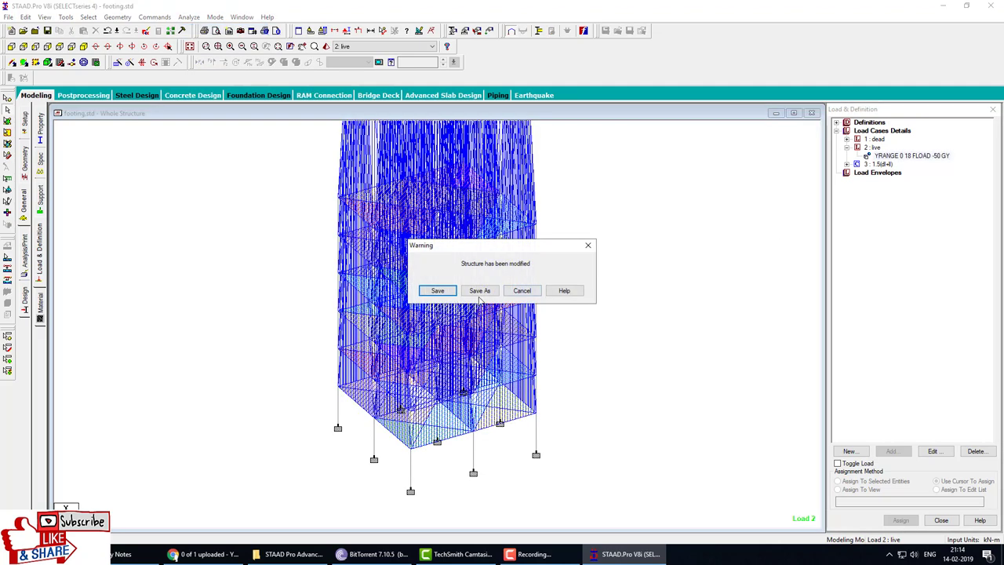
left_click(437, 292)
left_click(612, 387)
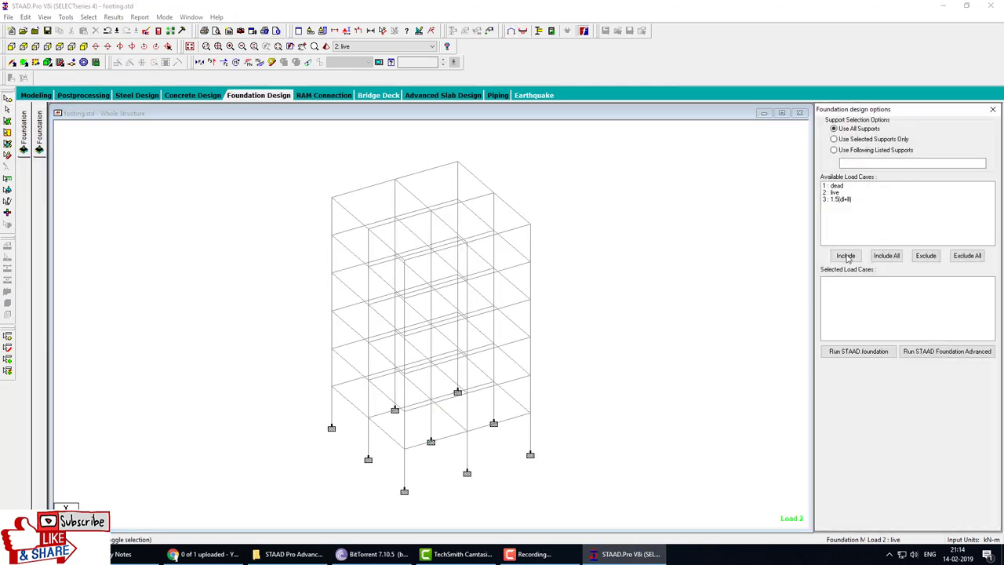
Include load case 3: 1.5(dl+ll) and relaunch STAAD.foundation with the reanalysed supports
left_click(843, 199)
left_click(846, 256)
left_click(858, 351)
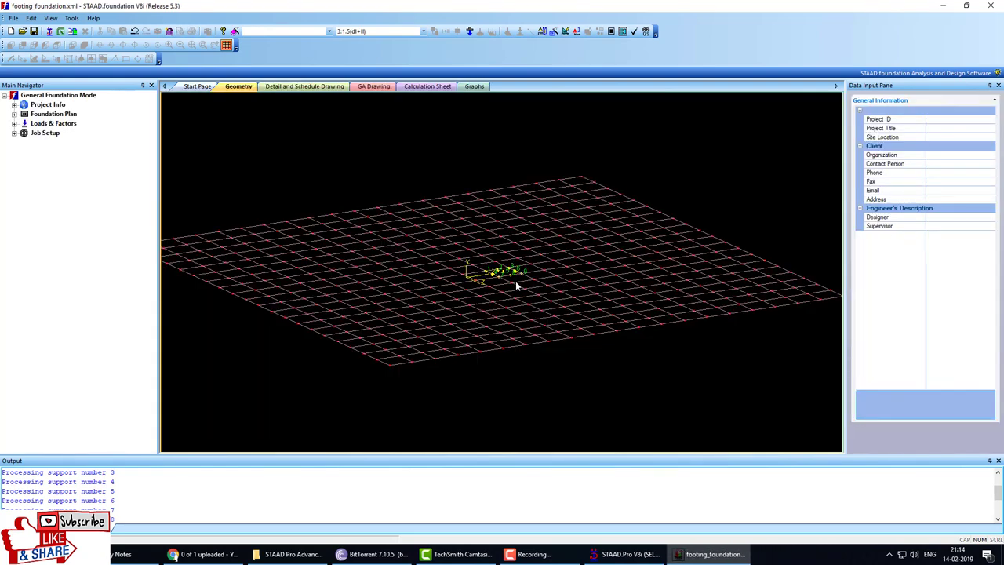
Start a new footing job named iso using the Indian design code
left_click(516, 283)
scroll(516, 282, "up", 3)
scroll(516, 282, "up", 2)
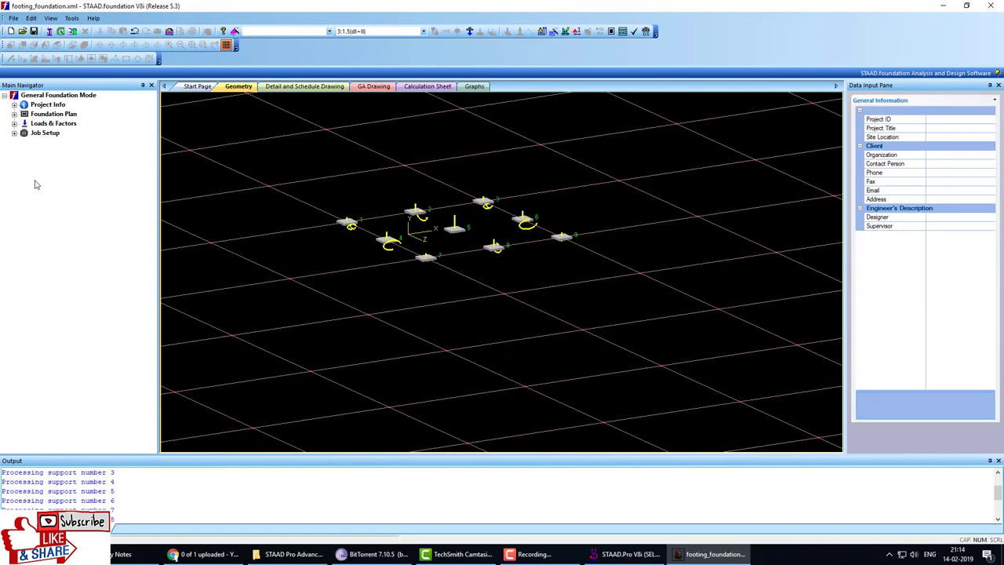
left_click(14, 133)
left_click(45, 143)
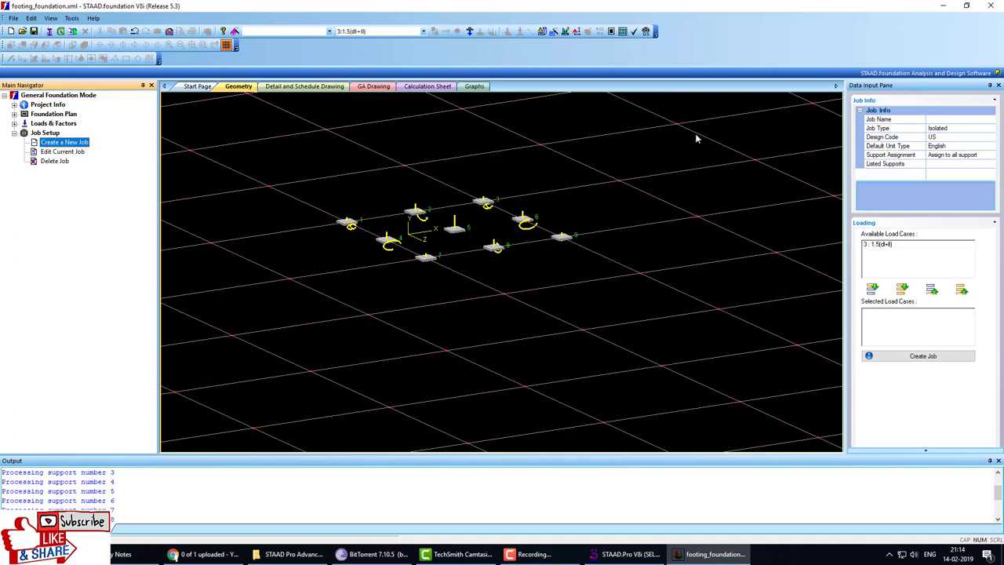
left_click(938, 120)
type("iso")
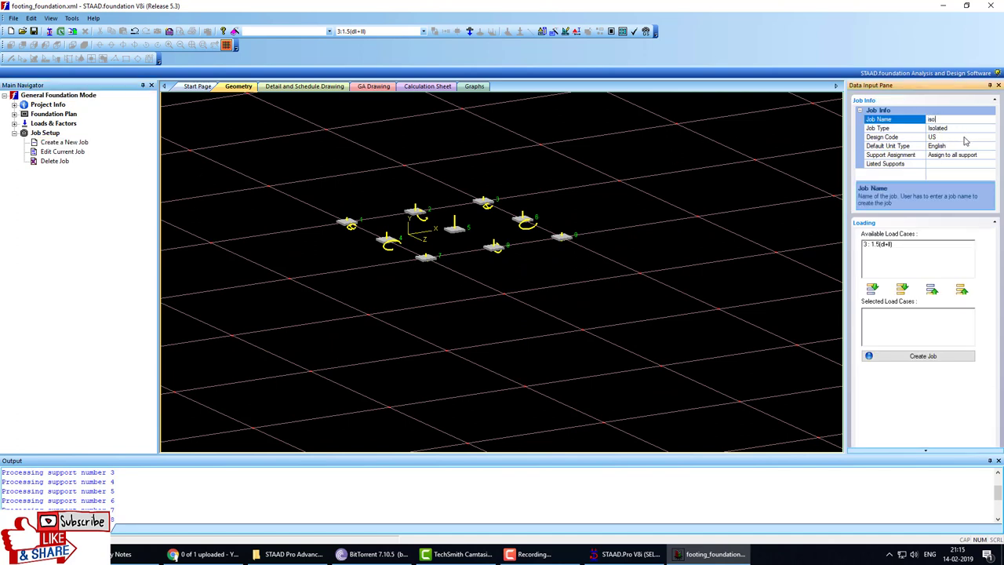
left_click(965, 139)
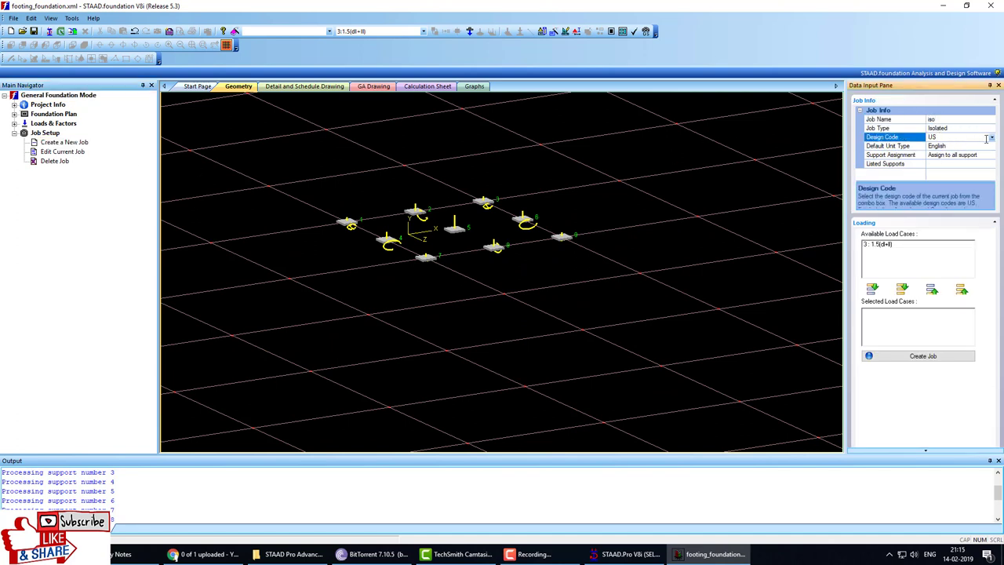
left_click(991, 138)
left_click(949, 161)
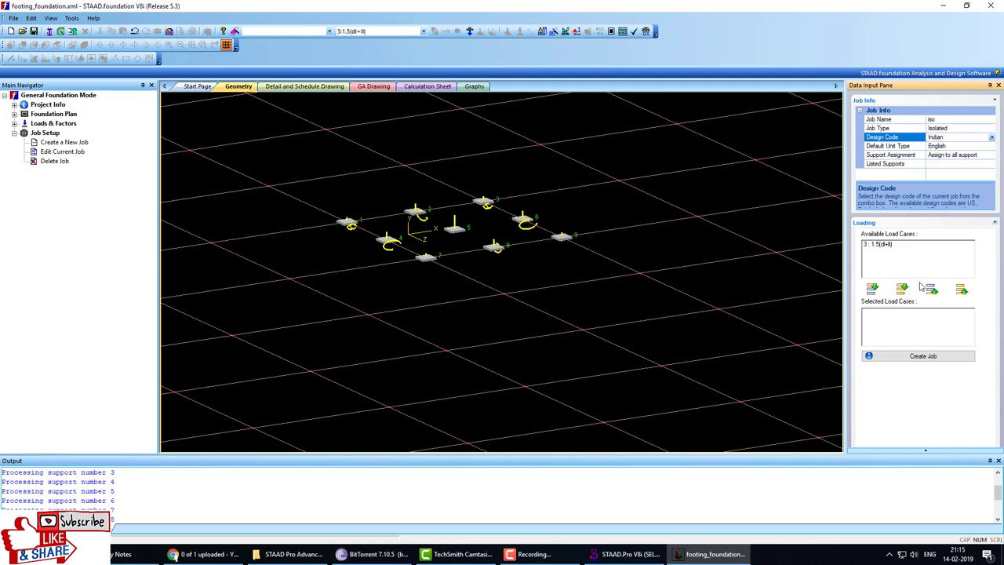
Select load case 3: 1.5(dl+ll), create the job and run the IS 456-2000 design
left_click(879, 244)
left_click(902, 289)
left_click(876, 357)
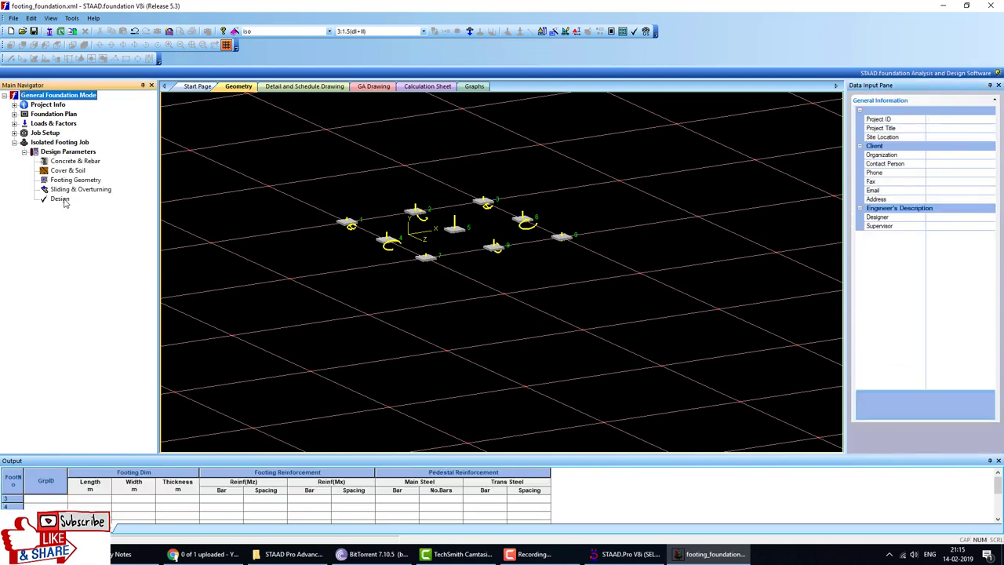
left_click(61, 199)
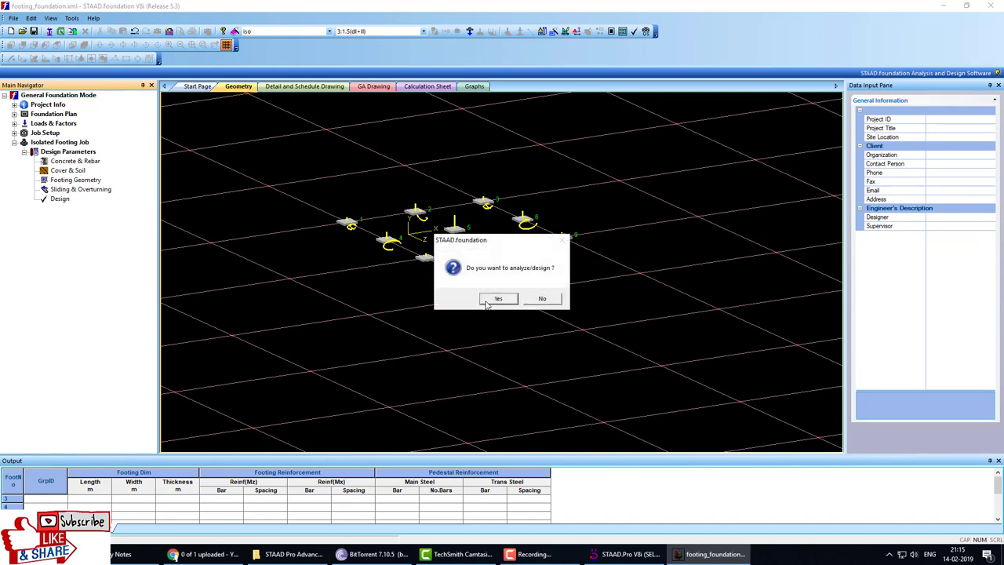
left_click(487, 303)
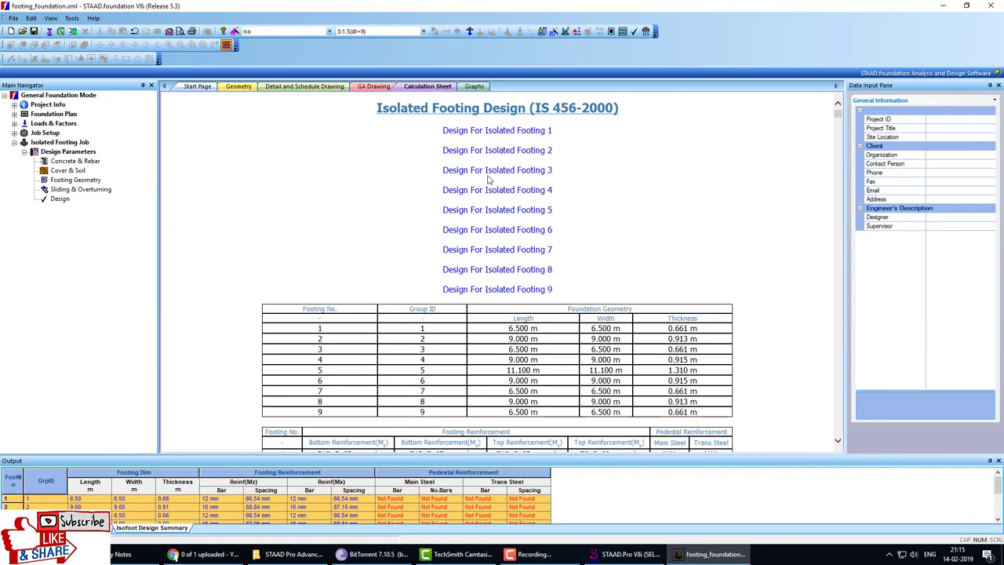
Show the GA drawing and outline the enlarged footings overlapping their neighbours
left_click(381, 88)
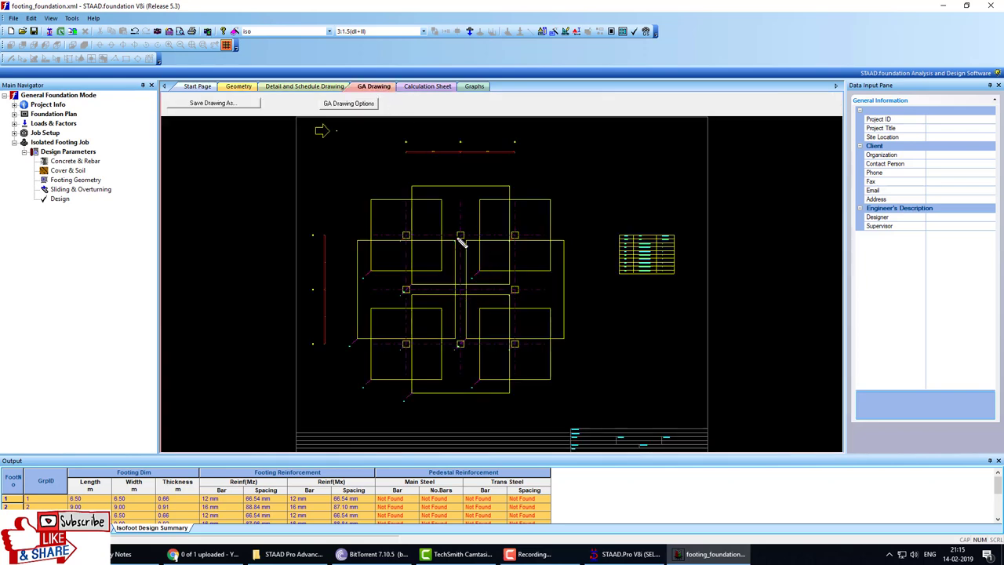
mouse_move(416, 192)
left_mouse_down()
mouse_move(428, 200)
mouse_move(408, 190)
mouse_move(369, 235)
mouse_move(426, 273)
mouse_move(442, 212)
mouse_move(358, 200)
mouse_move(352, 353)
mouse_move(539, 408)
mouse_move(554, 245)
mouse_move(352, 175)
left_mouse_up()
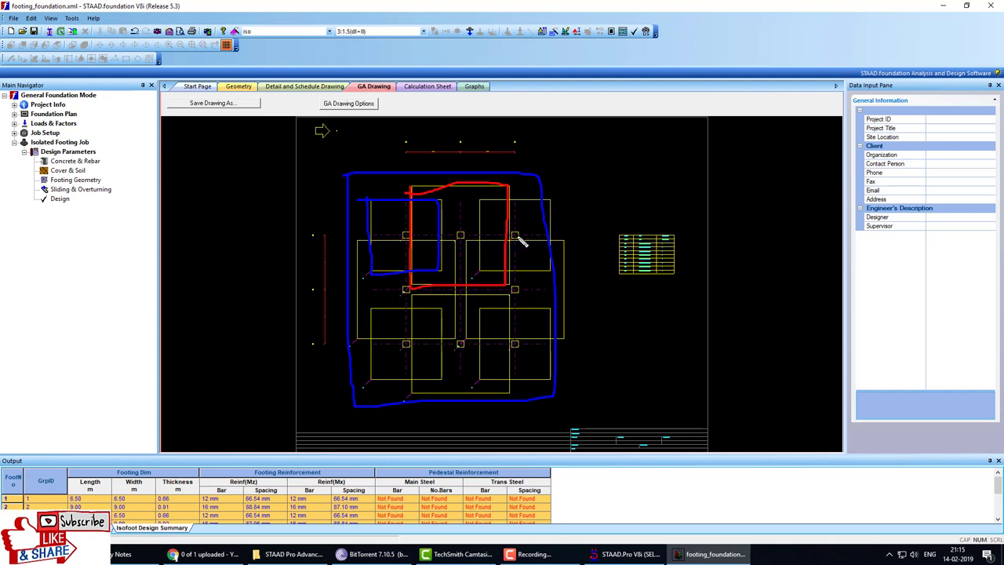
mouse_move(451, 217)
left_mouse_down()
mouse_move(510, 260)
mouse_move(532, 220)
mouse_move(451, 224)
left_mouse_up()
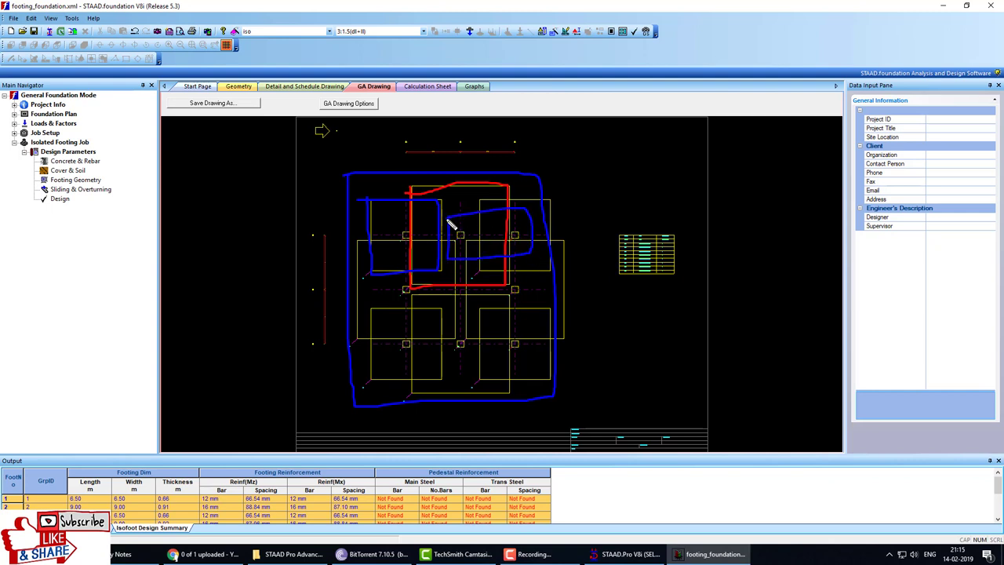